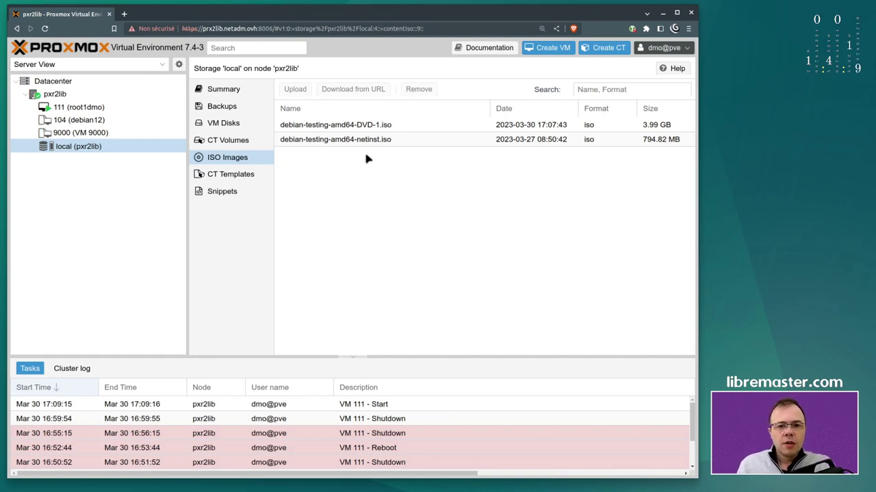
# Open VM 111 (root1dmo) to its Debian 12 installer boot menu console and hide the browser
pyautogui.click(98, 108)
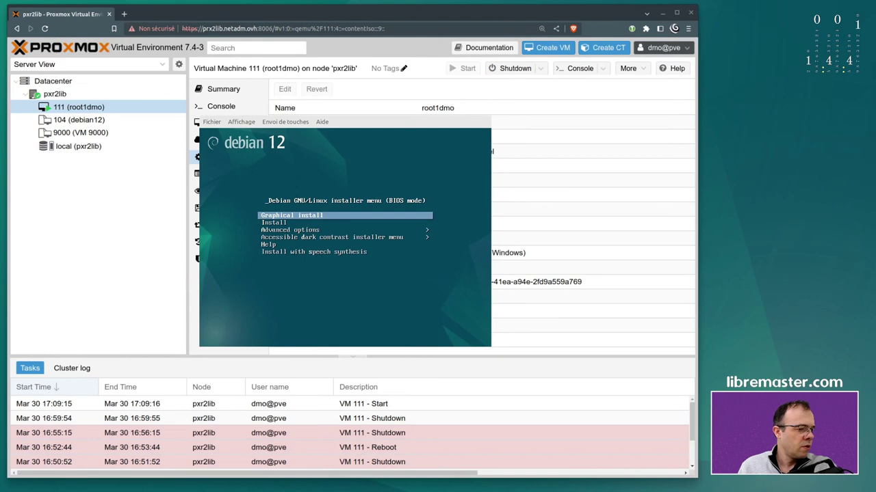
pyautogui.press('super+h')
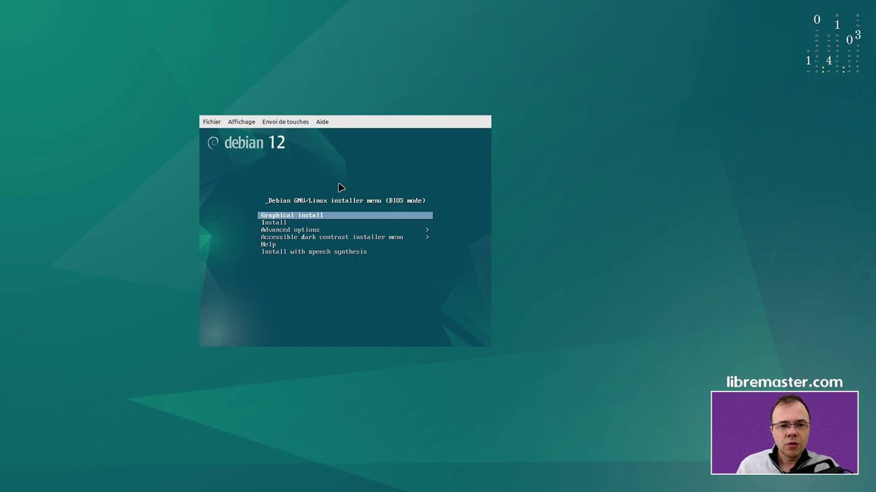
# Pick Graphical install in the Debian 12 boot menu and start it
pyautogui.press('Down')
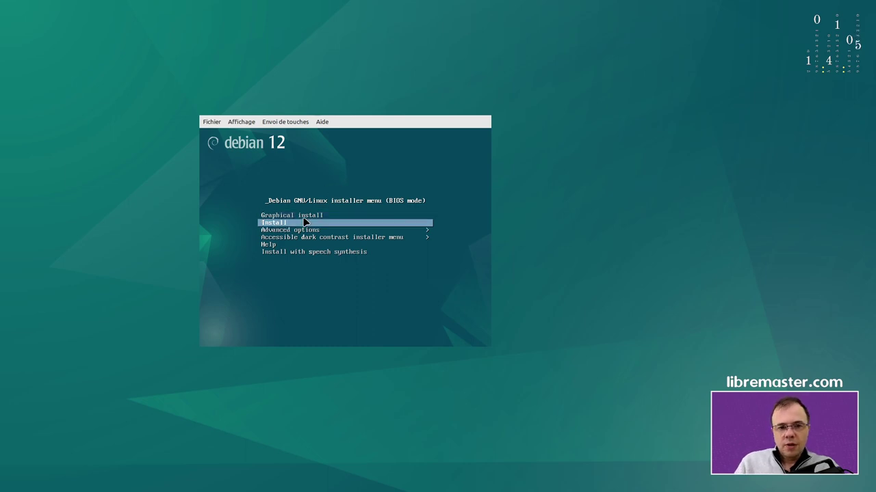
pyautogui.press('Up')
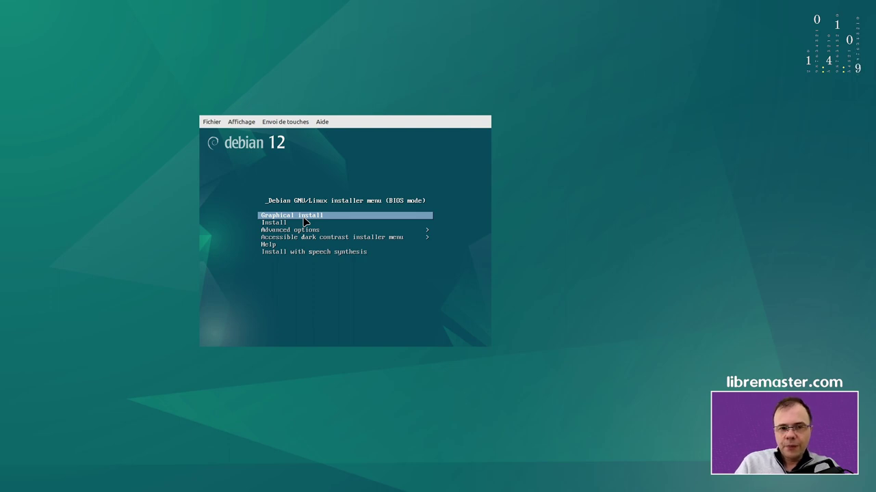
pyautogui.press('Return')
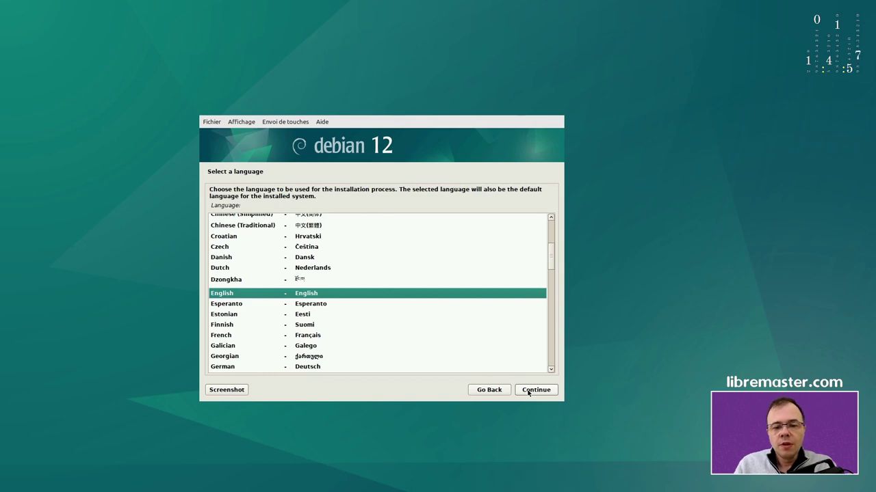
# Keep English, choose France under other > Europe as location, and accept the en_US.UTF-8 locale
pyautogui.click(528, 392)
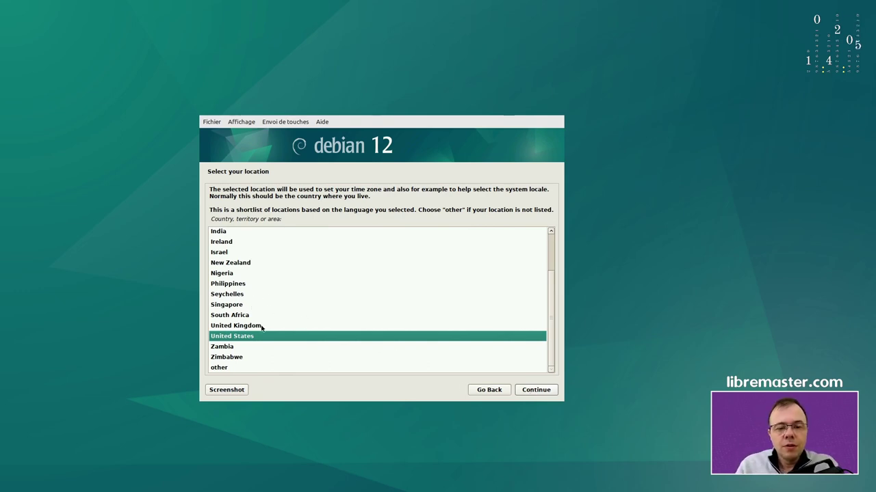
pyautogui.click(236, 369)
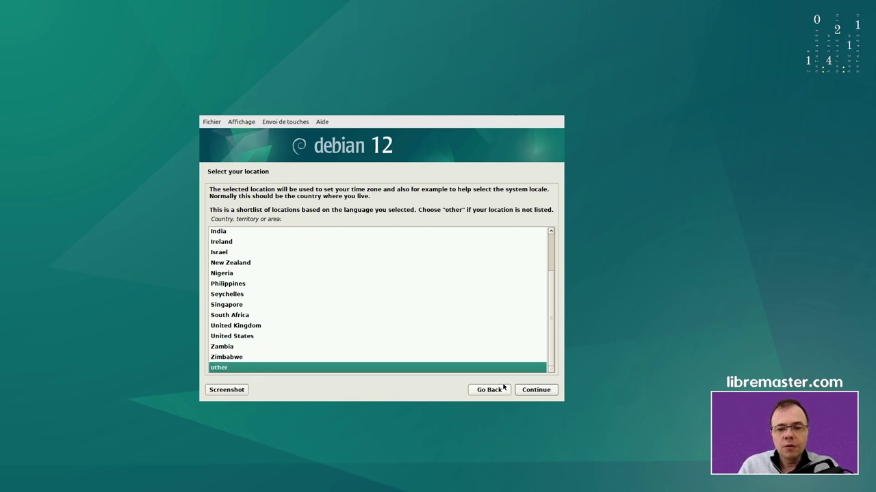
pyautogui.click(536, 392)
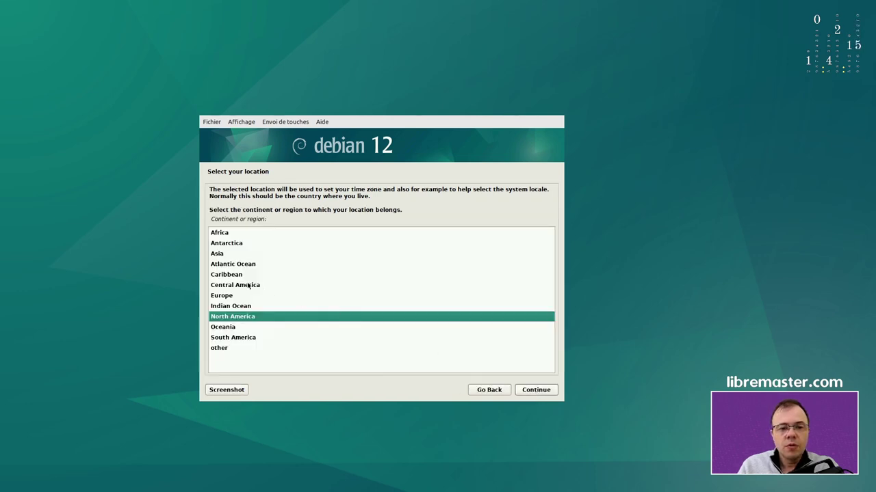
pyautogui.click(231, 297)
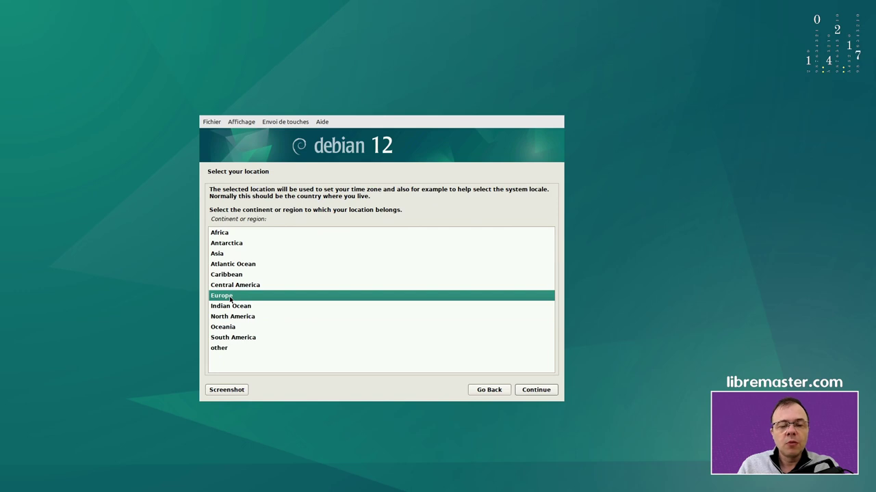
pyautogui.click(536, 390)
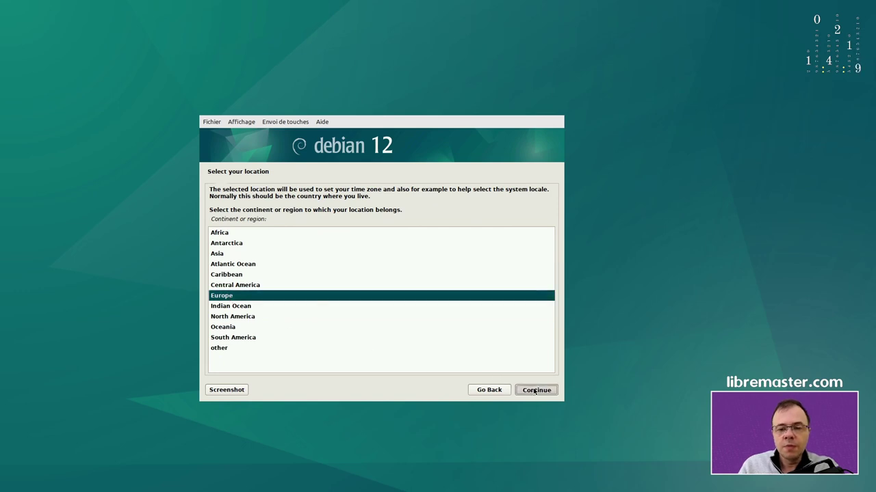
pyautogui.scroll(-3, 229, 306)
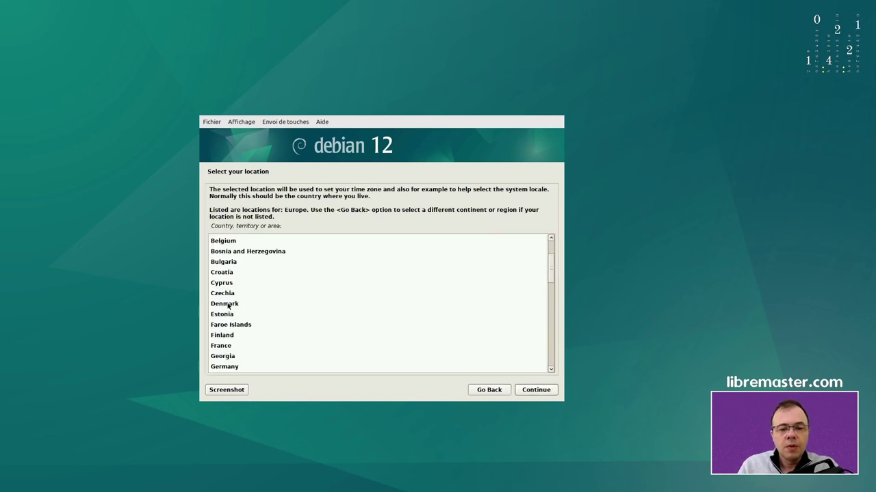
pyautogui.click(230, 347)
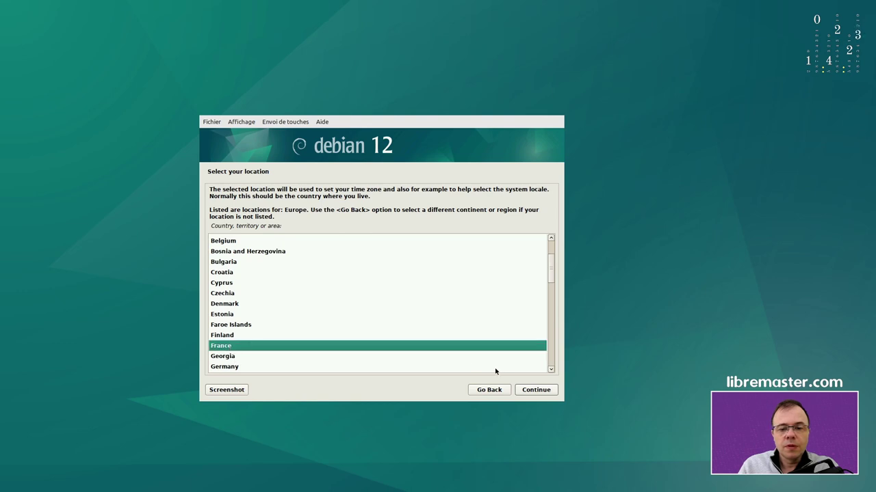
pyautogui.click(533, 393)
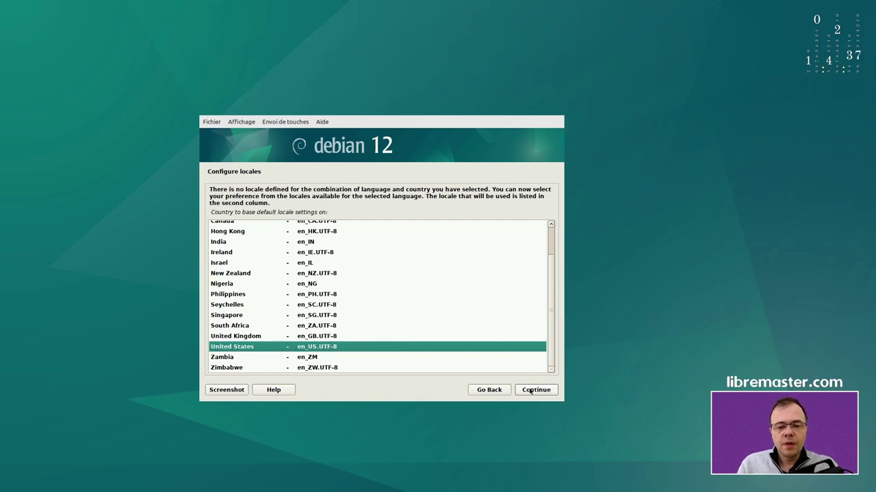
pyautogui.click(530, 391)
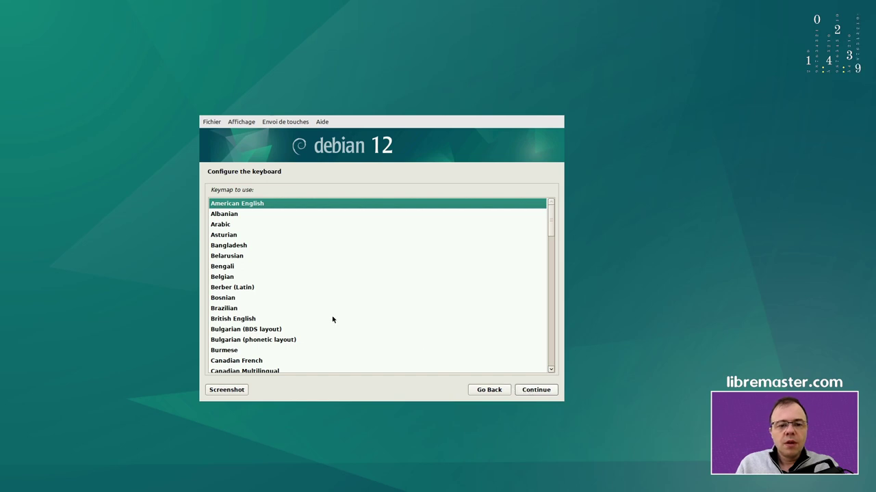
# Choose the French keymap and continue while installer components load
pyautogui.scroll(-5, 312, 308)
pyautogui.scroll(-2, 299, 309)
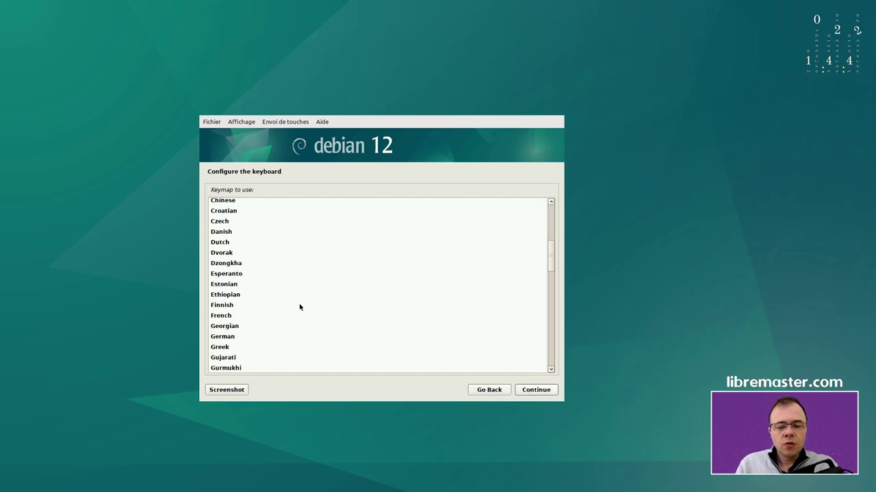
pyautogui.click(213, 317)
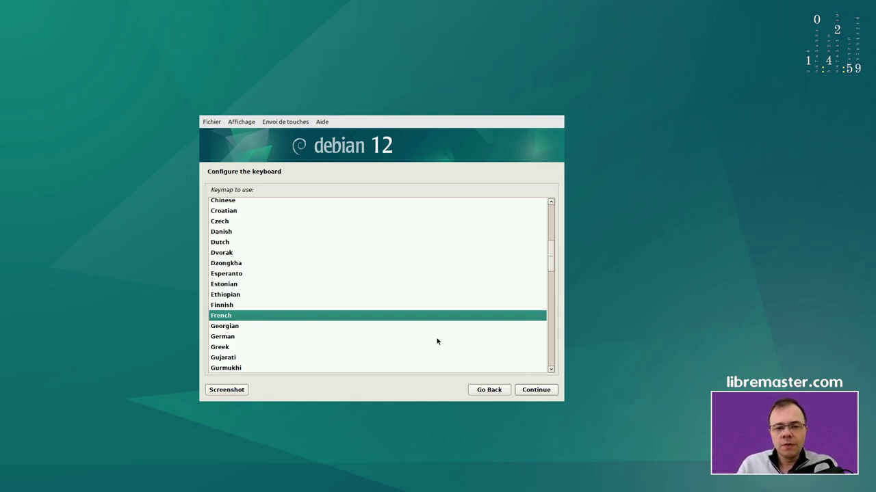
pyautogui.click(535, 391)
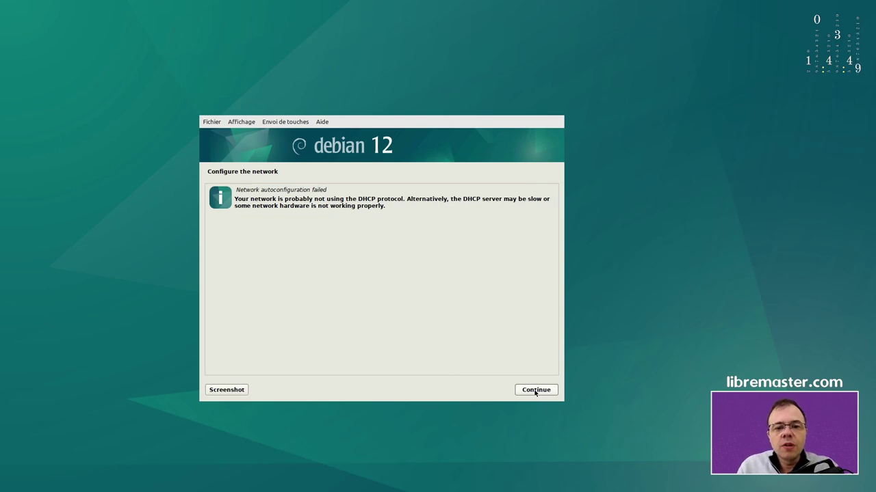
# Dismiss the autoconfiguration failure, choose manual network setup, and enter IP 54.37.96.111/32
pyautogui.click(536, 390)
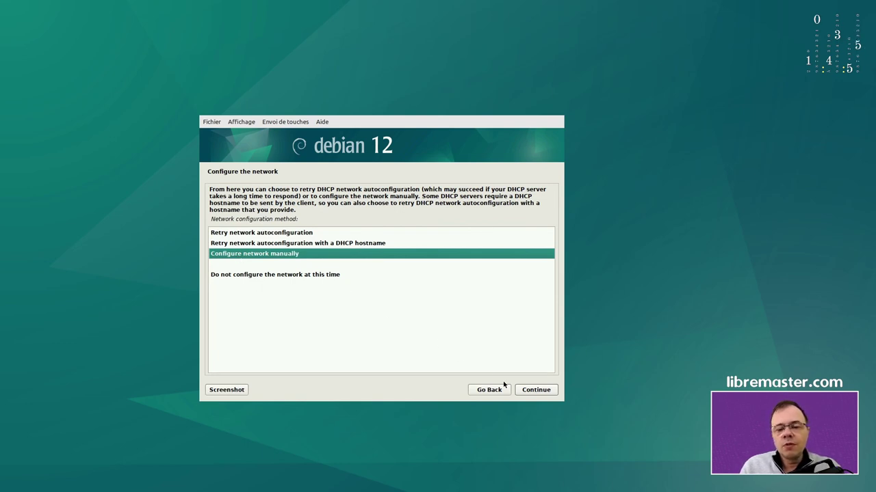
pyautogui.click(536, 393)
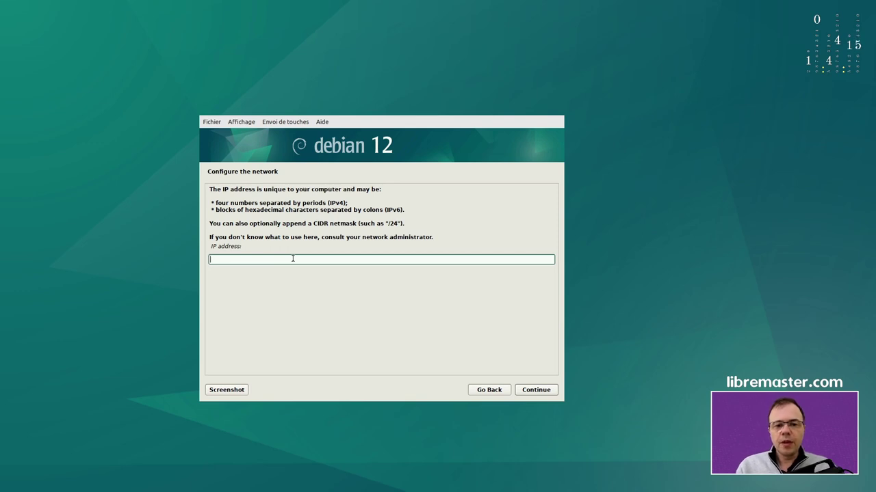
pyautogui.write('54')
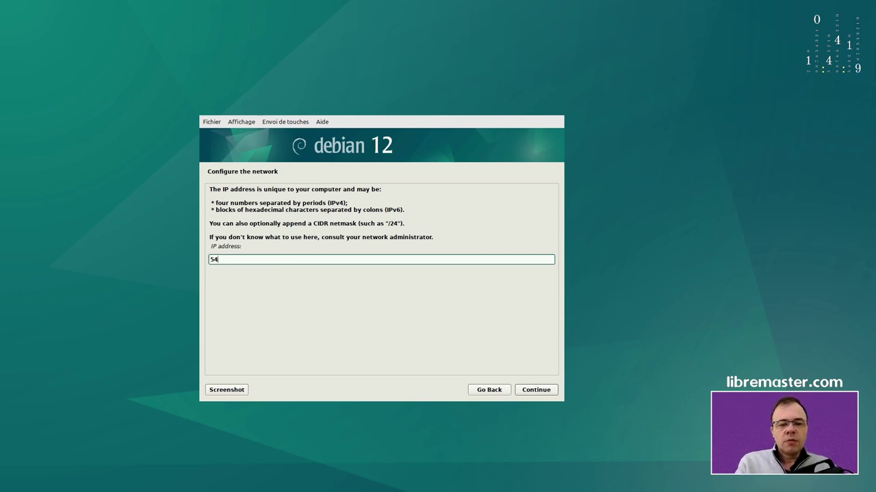
pyautogui.write('.')
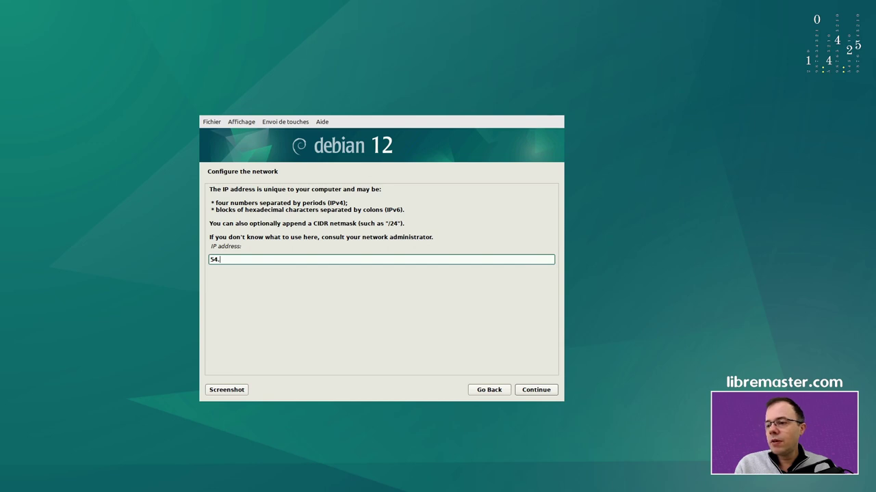
pyautogui.write('37.')
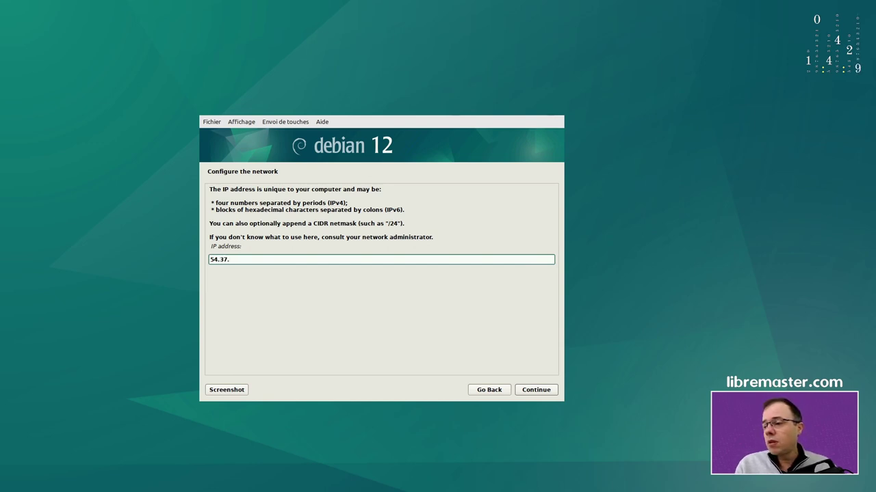
pyautogui.write('96.111')
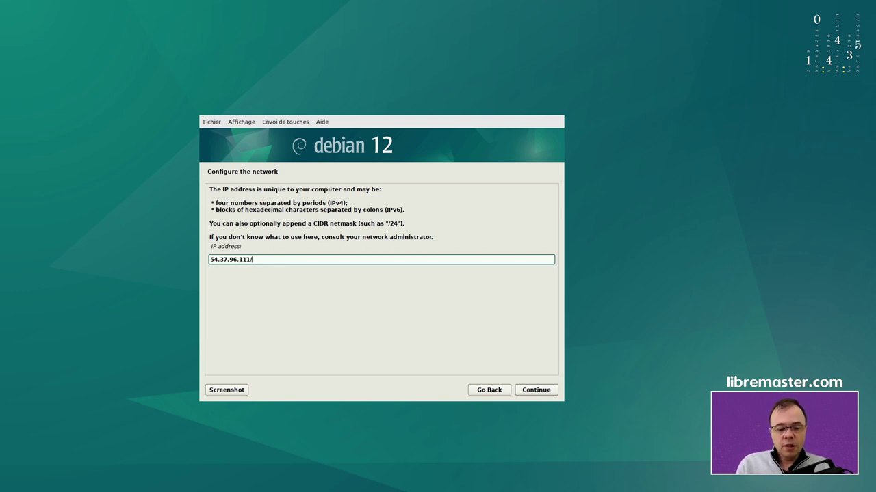
pyautogui.write('/32')
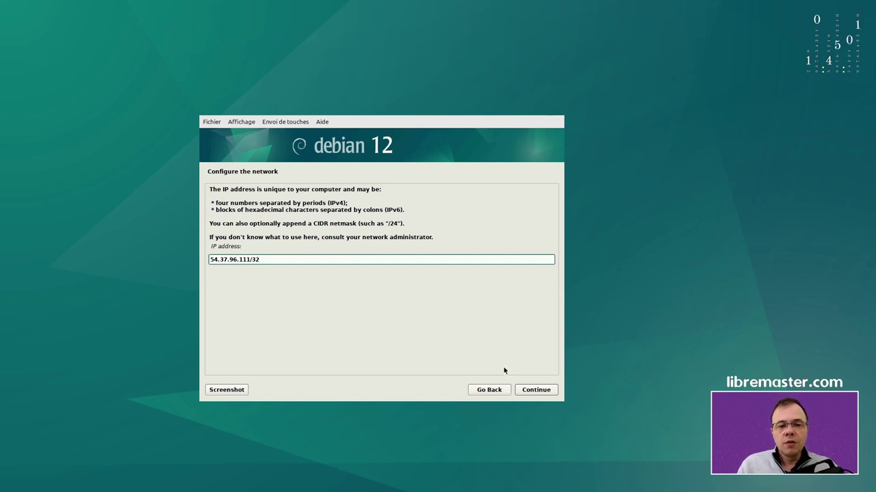
# Confirm the IP, edit the prefilled gateway to 54.38.179.254, and submit it
pyautogui.click(528, 394)
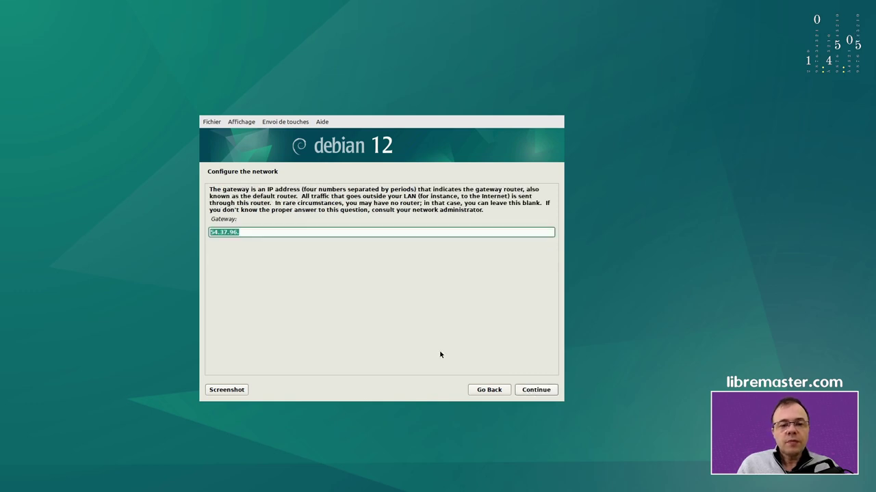
pyautogui.click(260, 232)
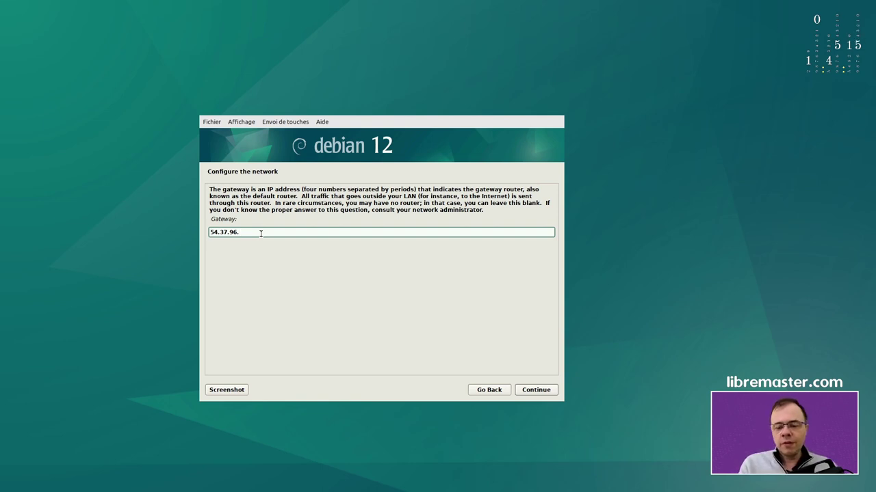
pyautogui.press('BackSpace')
pyautogui.press('BackSpace')
pyautogui.press('BackSpace')
pyautogui.press('BackSpace')
pyautogui.press('BackSpace')
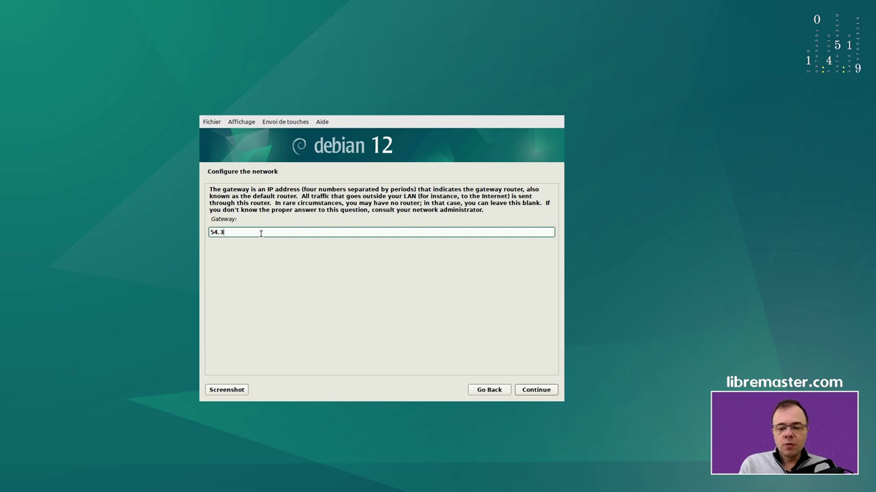
pyautogui.write('8')
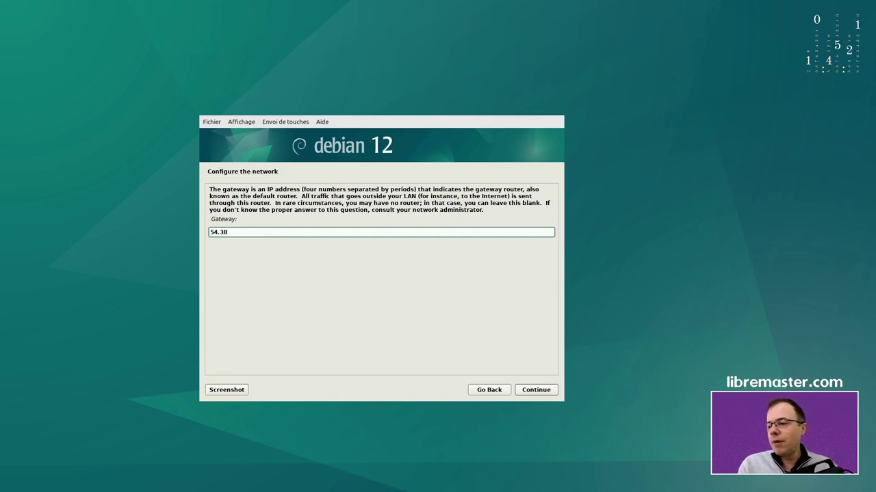
pyautogui.write('.179')
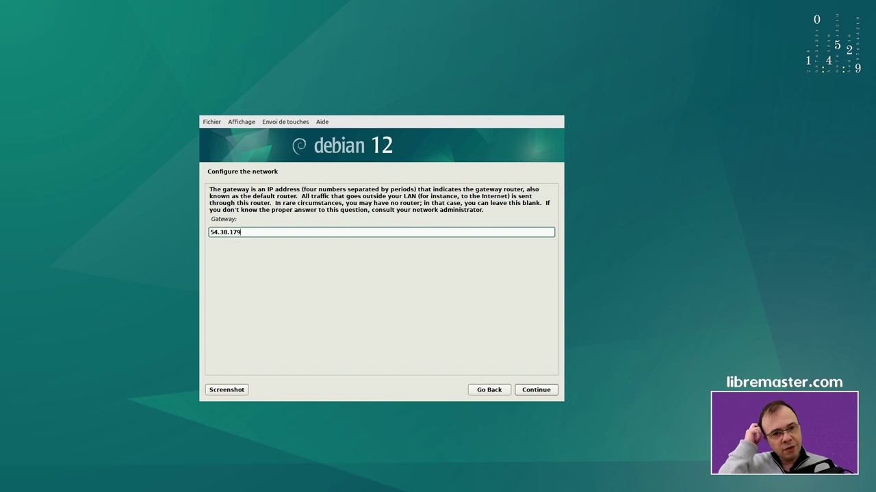
pyautogui.write('.')
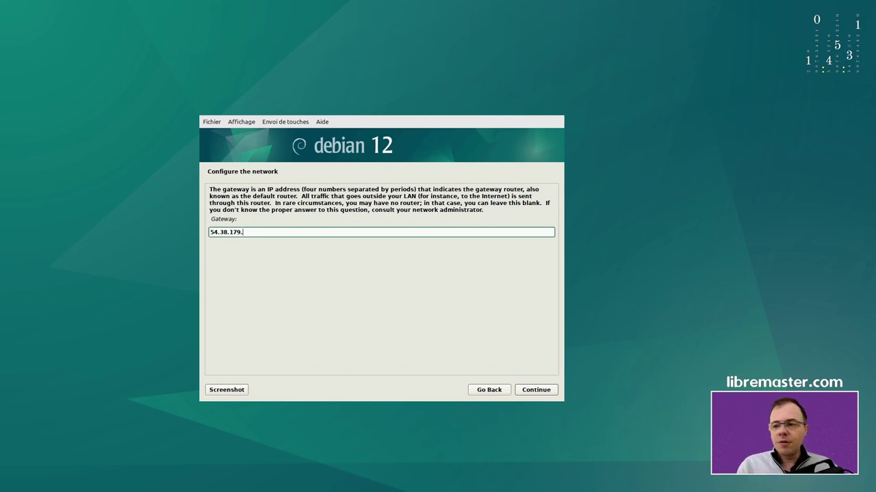
pyautogui.write('254')
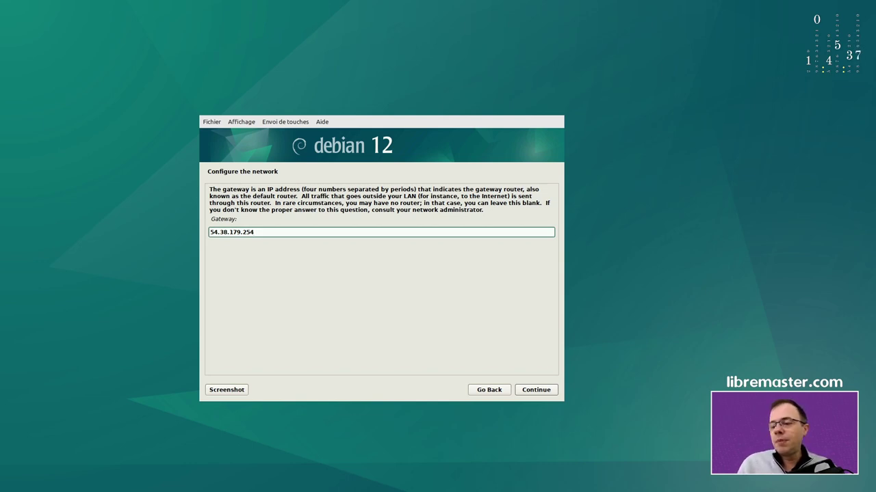
pyautogui.click(534, 390)
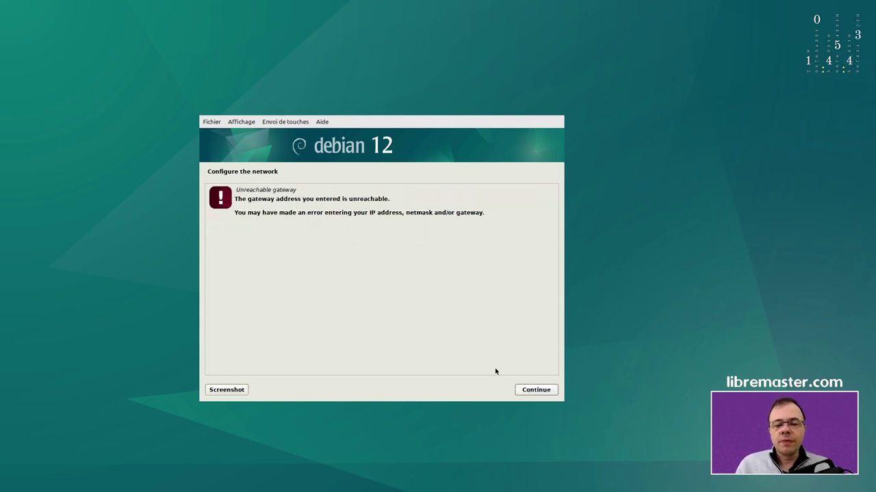
# Dismiss the gateway error, go back through Gateway, Netmask and IP address, and rerun Configure the network
pyautogui.click(529, 391)
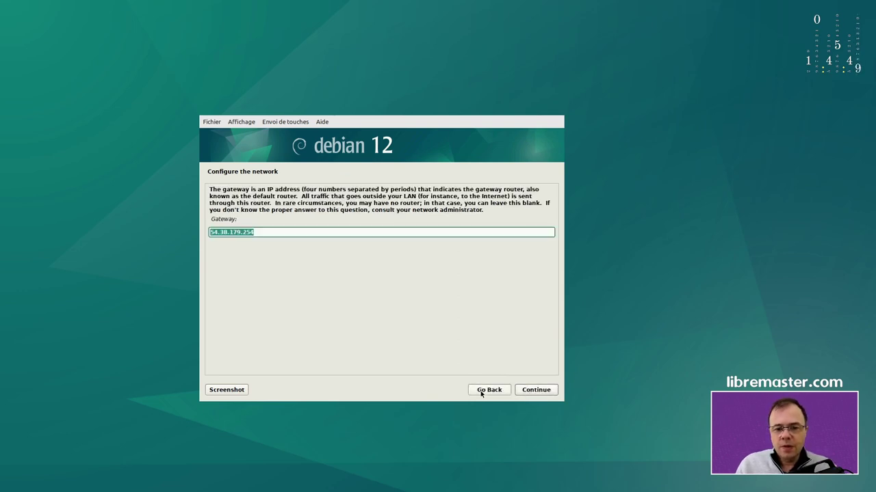
pyautogui.click(481, 392)
pyautogui.click(481, 392)
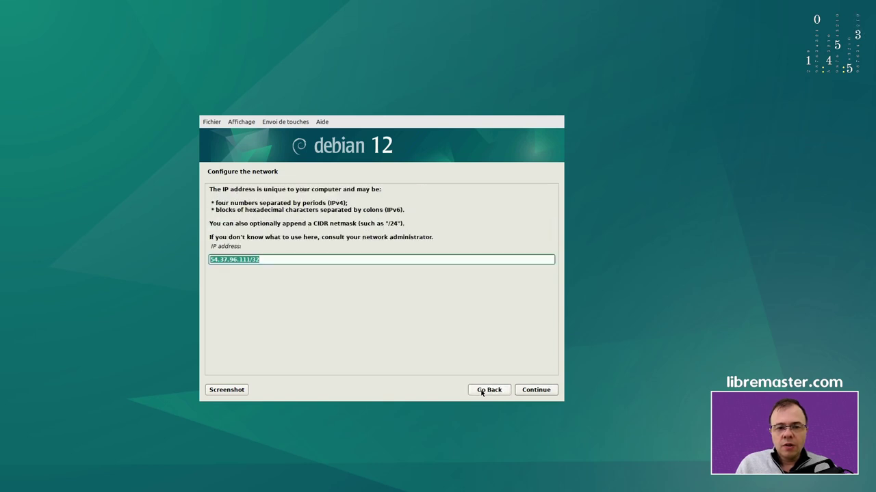
pyautogui.click(481, 391)
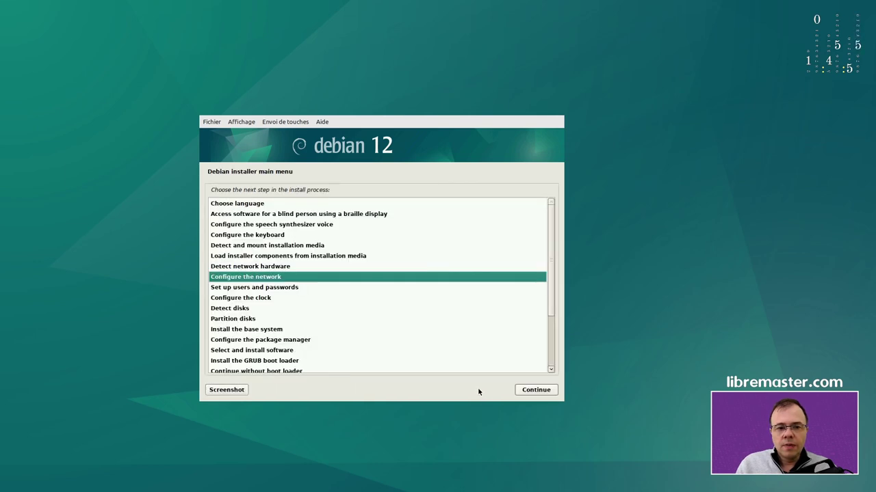
pyautogui.click(262, 288)
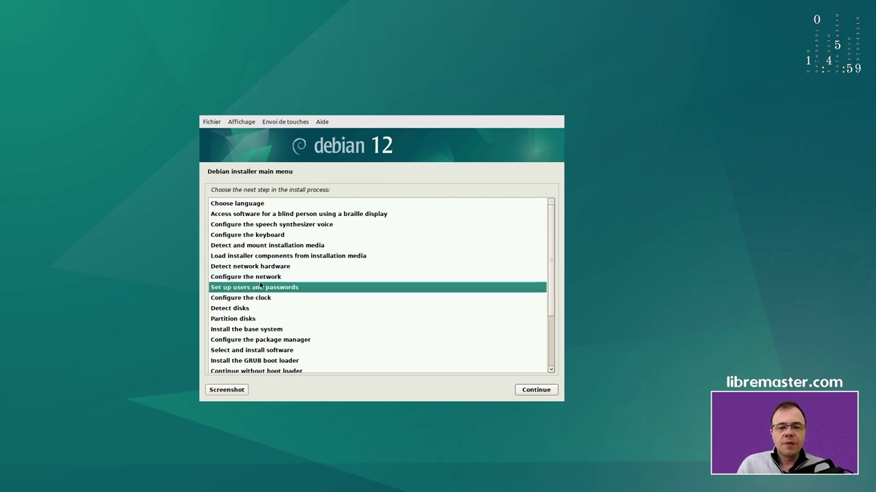
pyautogui.click(261, 277)
pyautogui.click(536, 389)
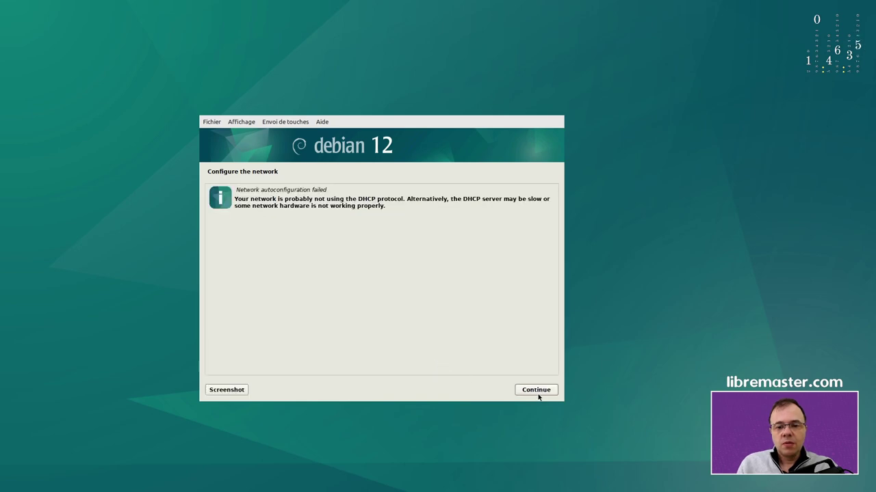
# Dismiss the DHCP failure and select 'Do not configure the network at this time'
pyautogui.click(538, 393)
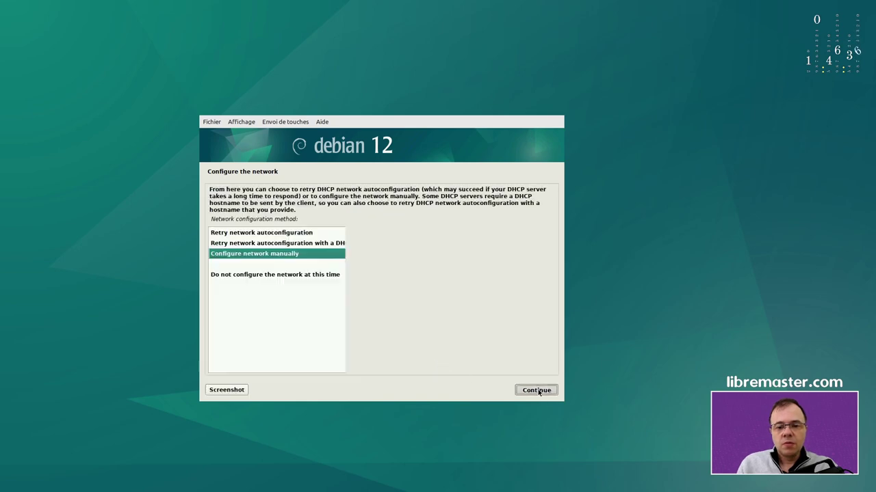
pyautogui.click(280, 276)
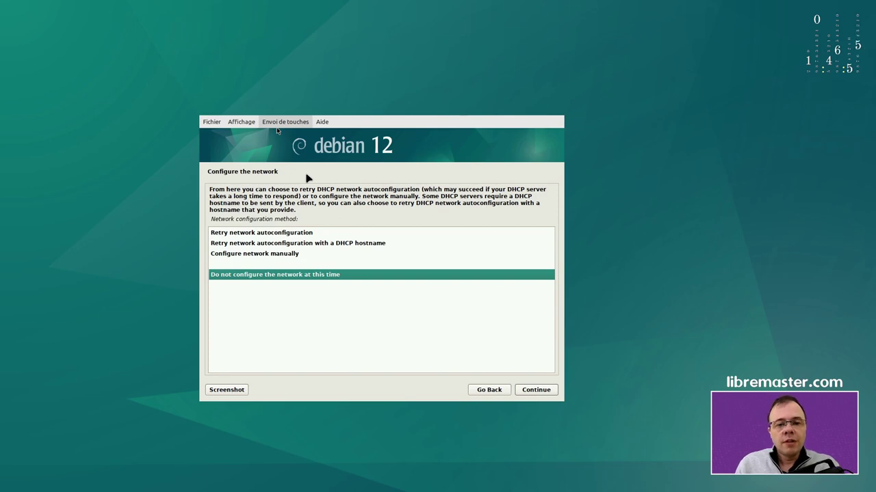
# Switch to the Ctrl+Alt+F2 BusyBox shell and run 'ip addr show'
pyautogui.hotkey('ctrl', 'alt', 'F2')
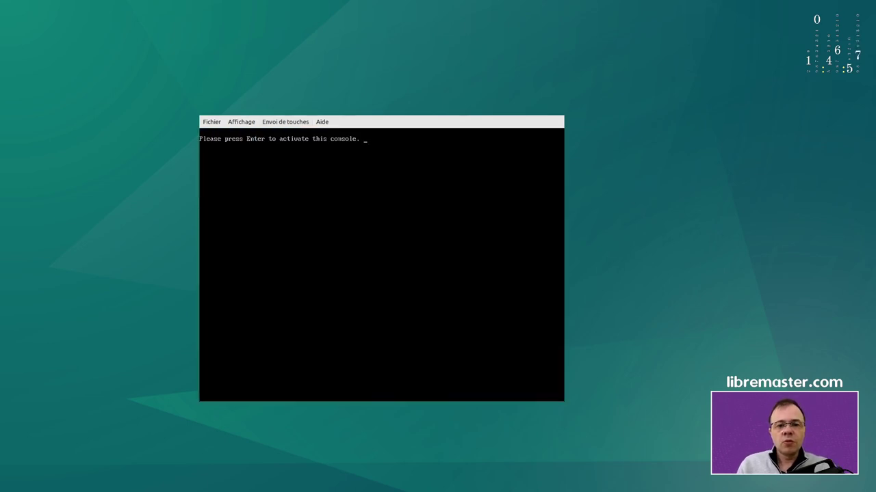
pyautogui.press('Return')
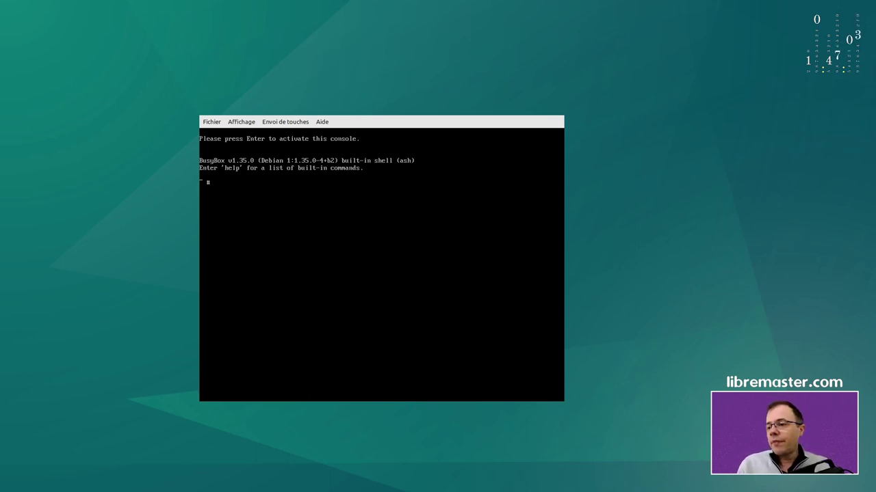
pyautogui.write('ip addr show')
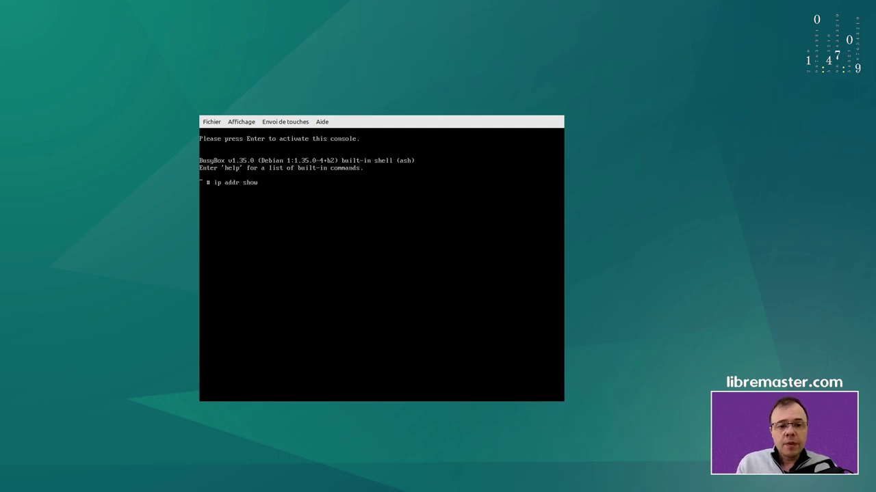
pyautogui.press('Return')
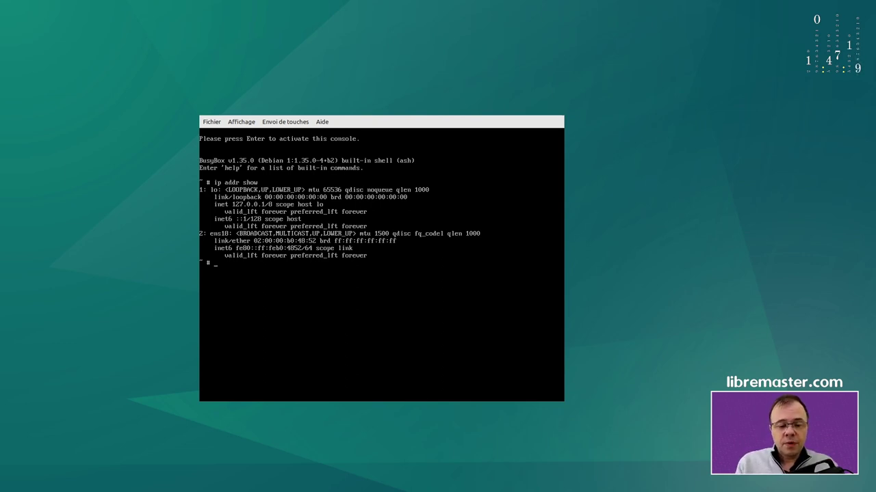
# Run 'ip addr add 54.37.96.111/32 dev ens18', then 'ip link set ens18 up'
pyautogui.write('ip addr')
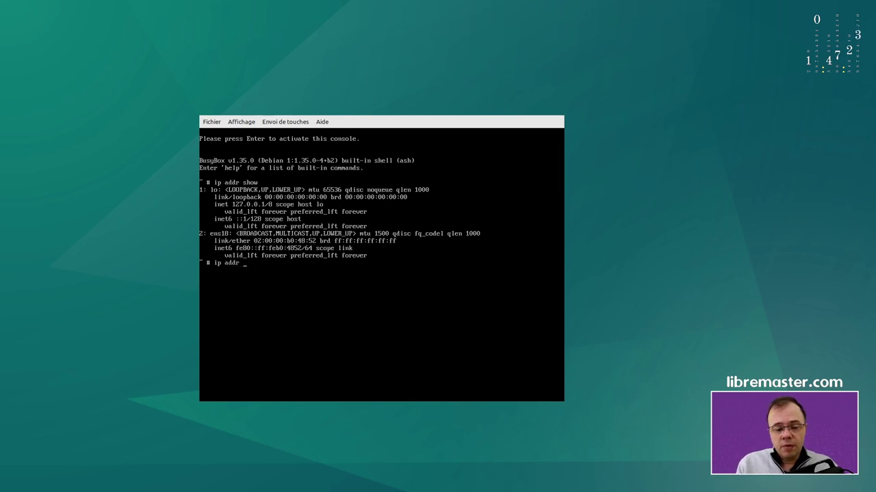
pyautogui.write(' add')
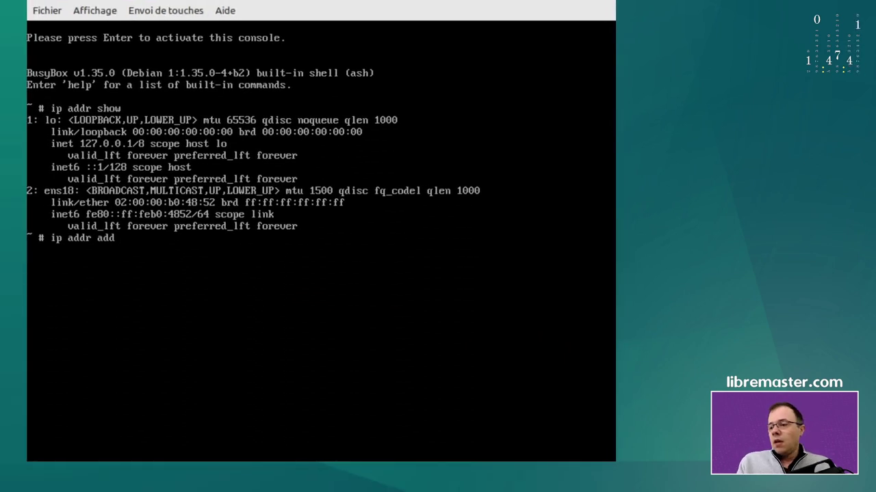
pyautogui.write('54')
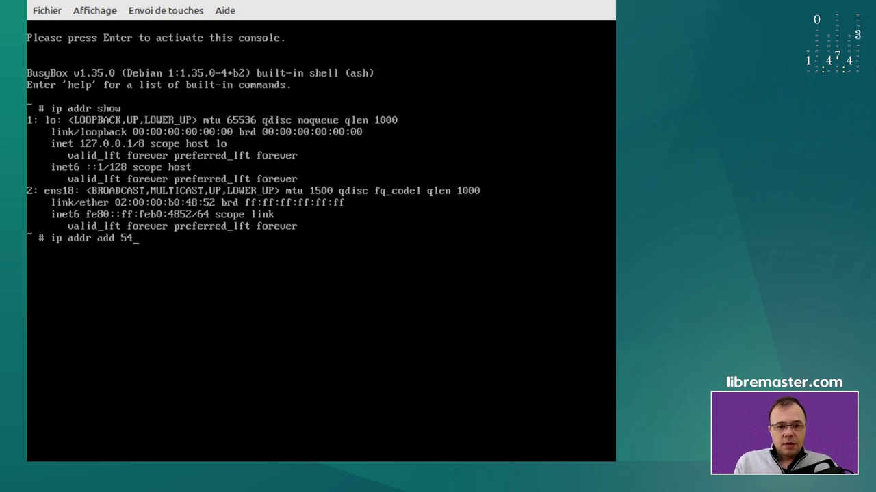
pyautogui.write('.37.96')
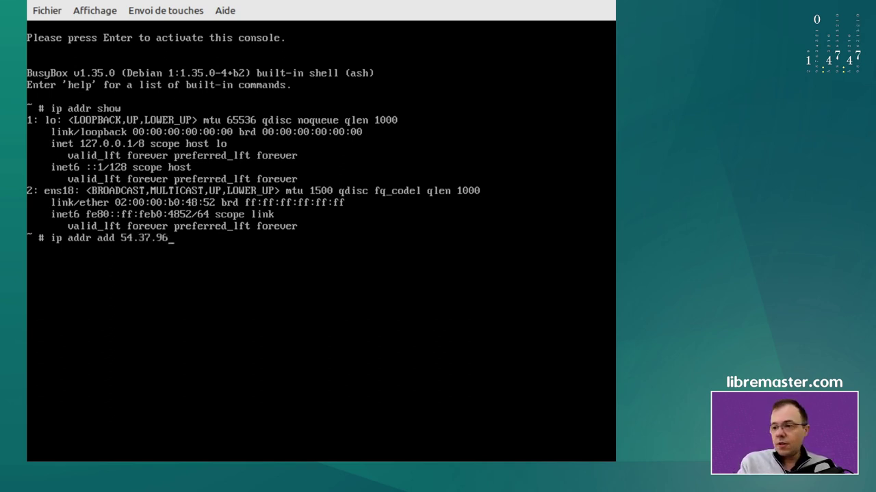
pyautogui.write('.111/32')
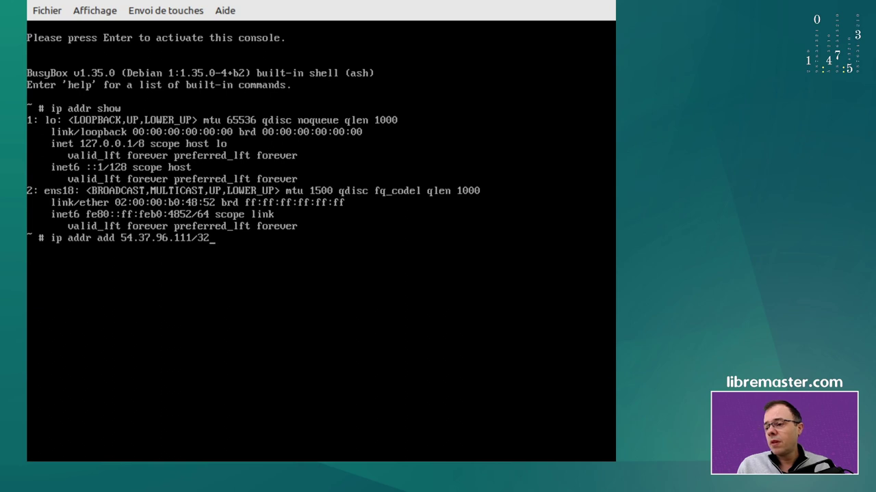
pyautogui.write(' dev ens18')
pyautogui.press('Return')
pyautogui.write('ip link set ens')
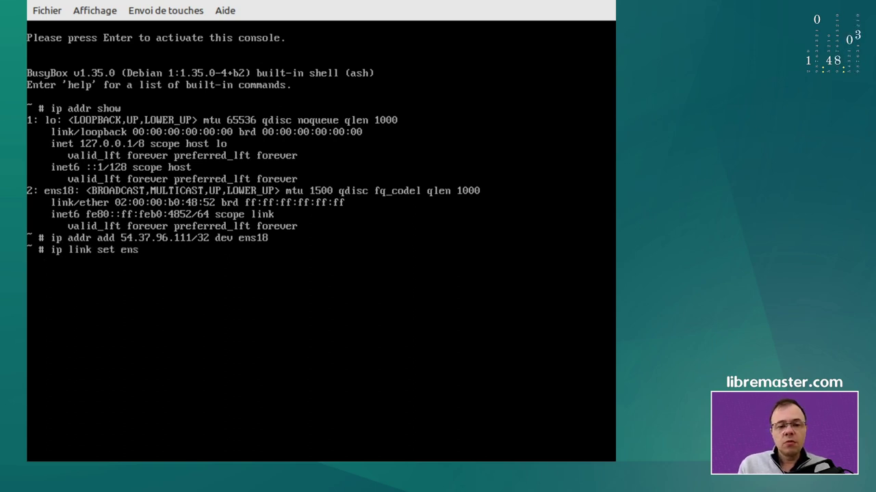
pyautogui.write('18')
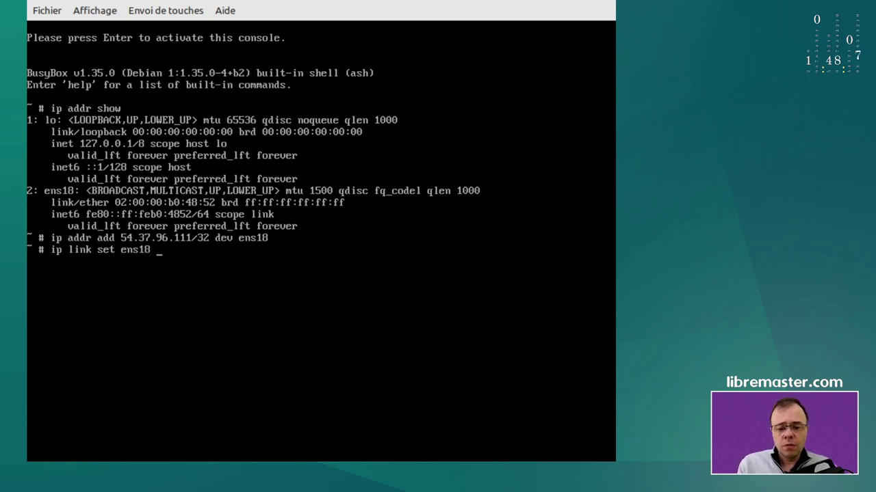
pyautogui.write(' up')
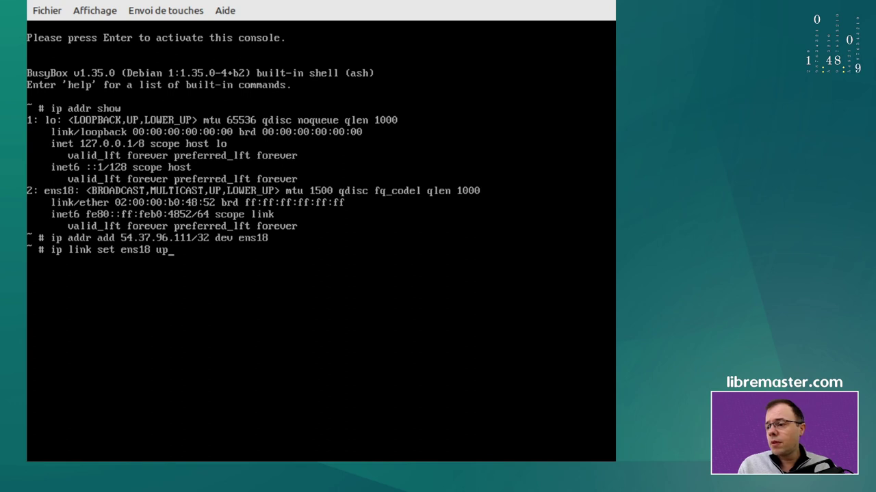
pyautogui.press('Return')
# Add a host route to 54.38.179.254 on ens18, then enter the default-route command via 54.38.179.254
pyautogui.write('ip route')
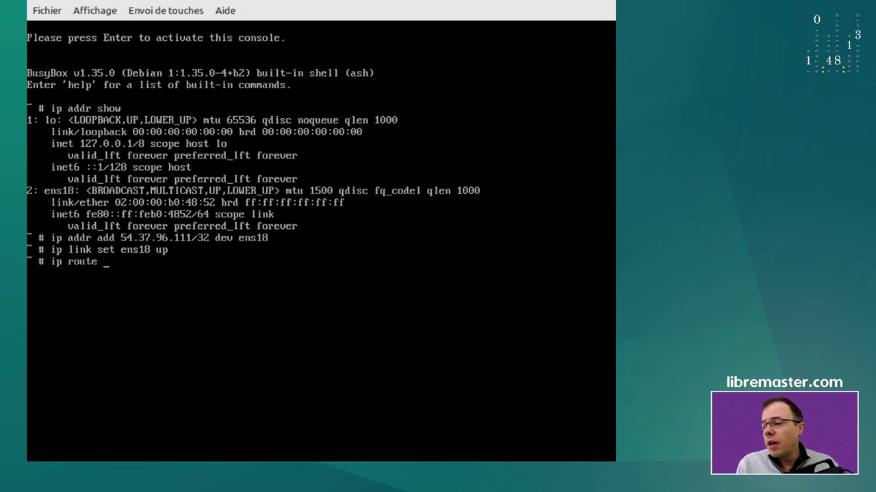
pyautogui.write(' add')
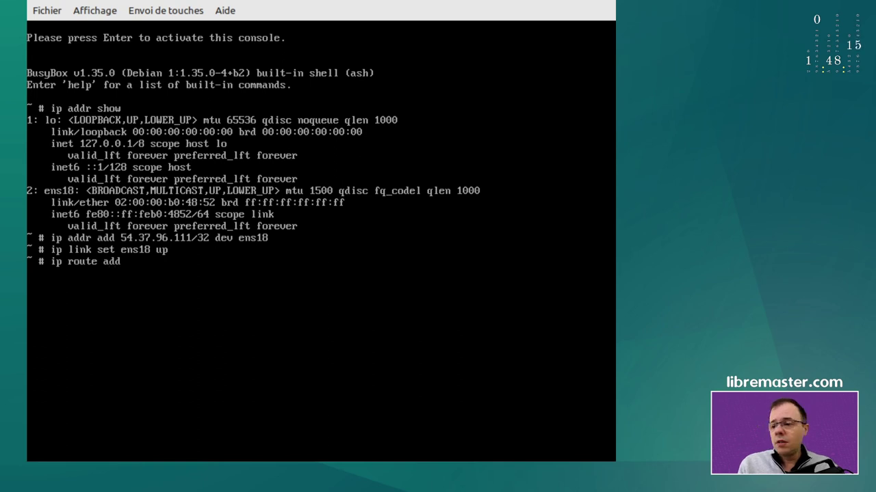
pyautogui.write(' 54')
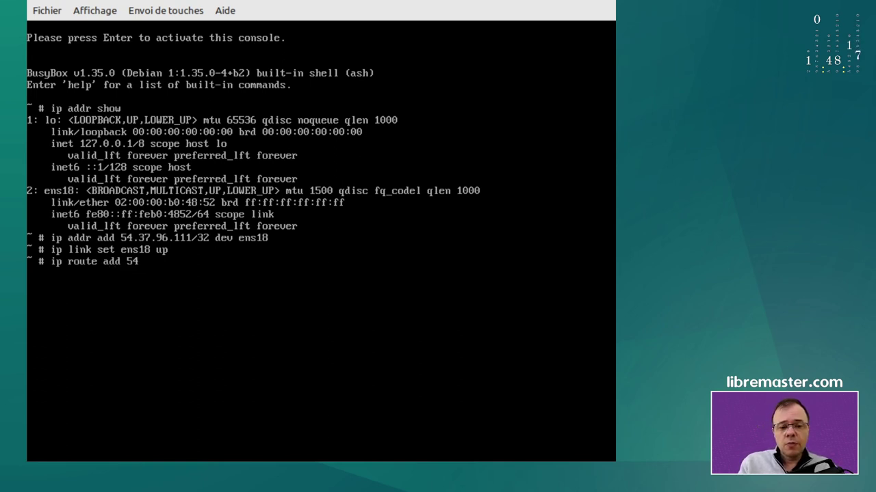
pyautogui.write('.')
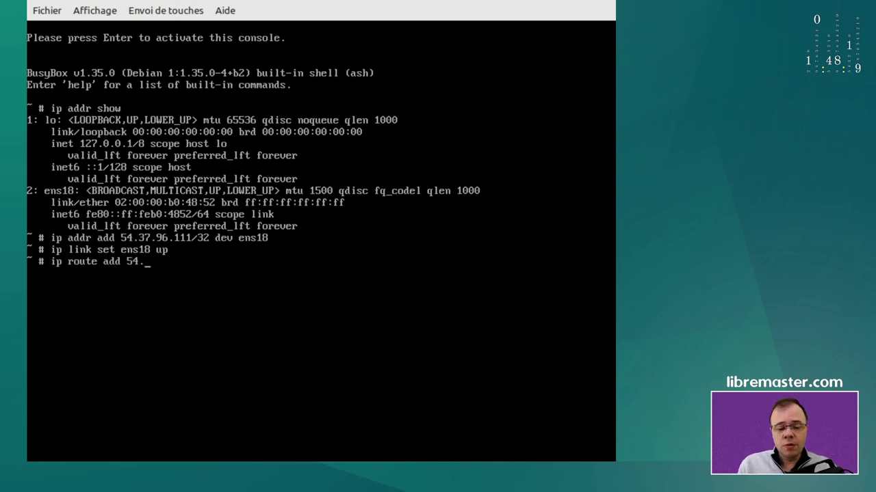
pyautogui.write('38')
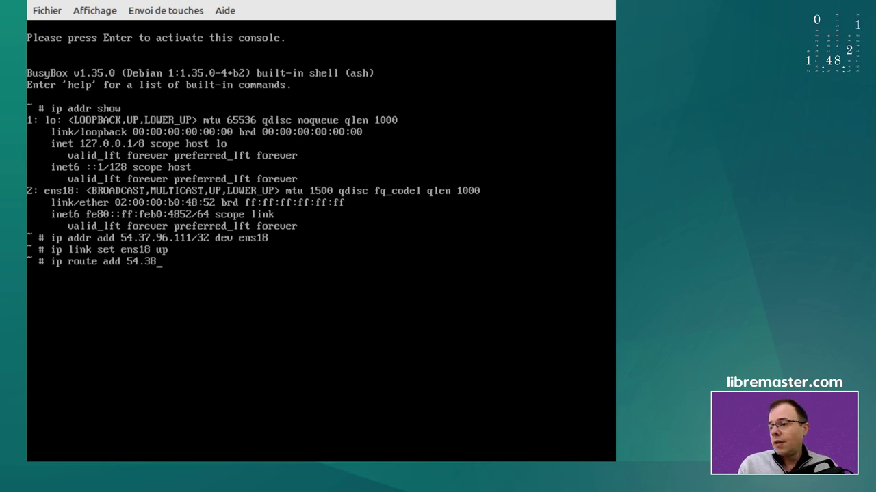
pyautogui.write('.179.254')
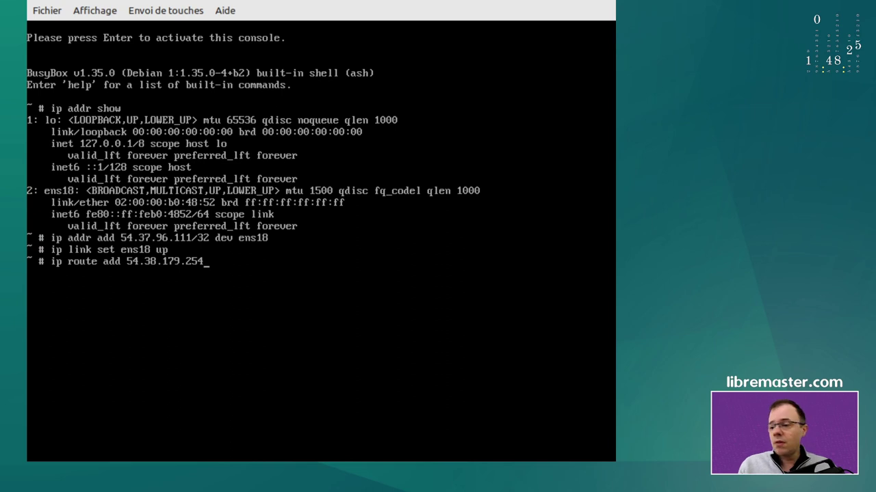
pyautogui.write(' dev ens18')
pyautogui.press('Return')
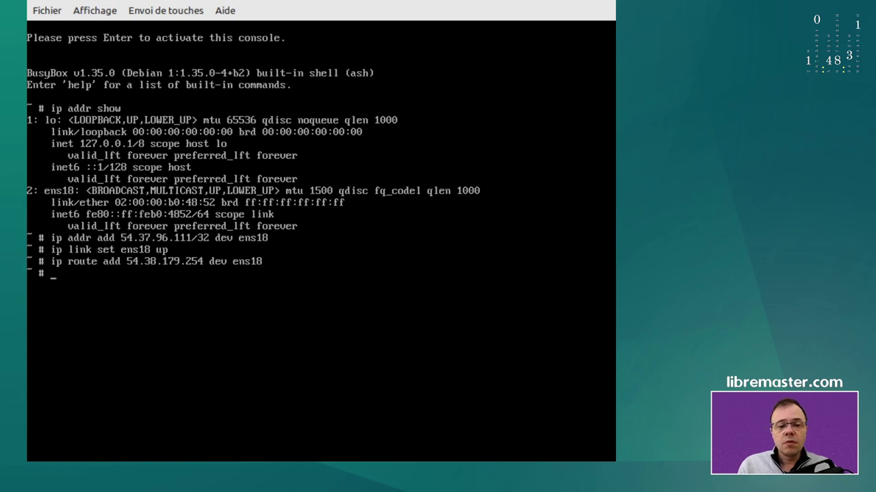
pyautogui.write('ip route add default')
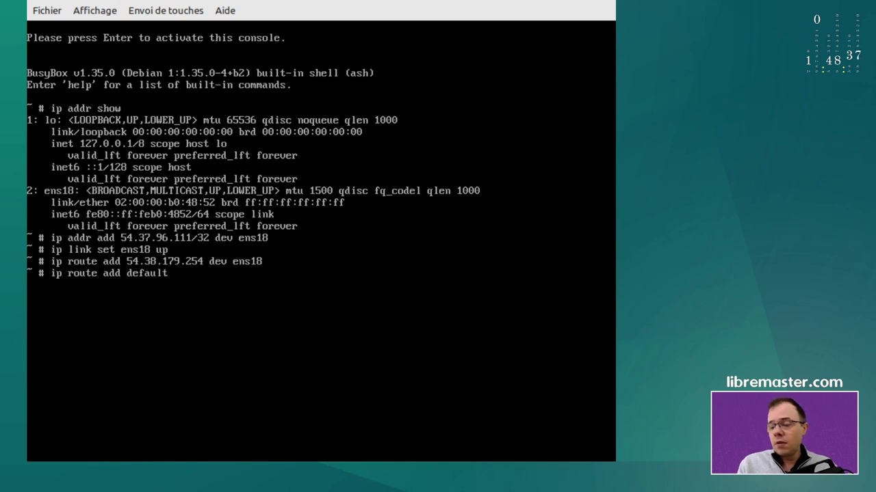
pyautogui.write(' via')
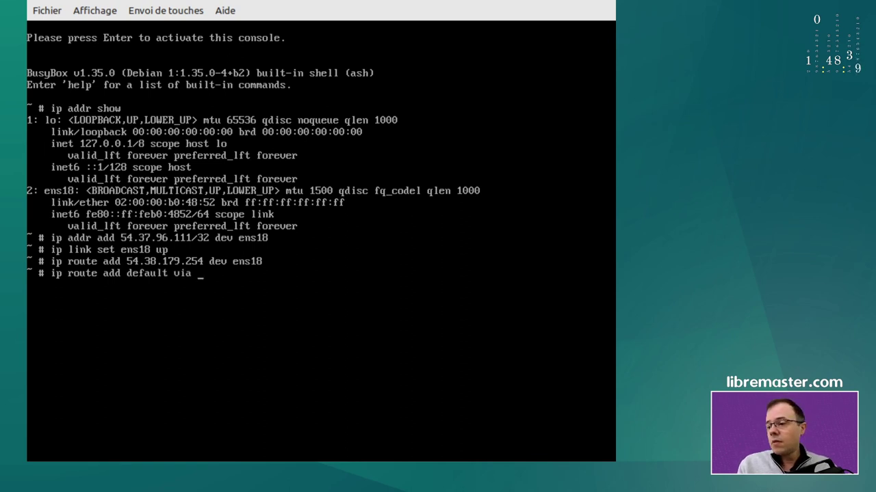
pyautogui.write(' 54')
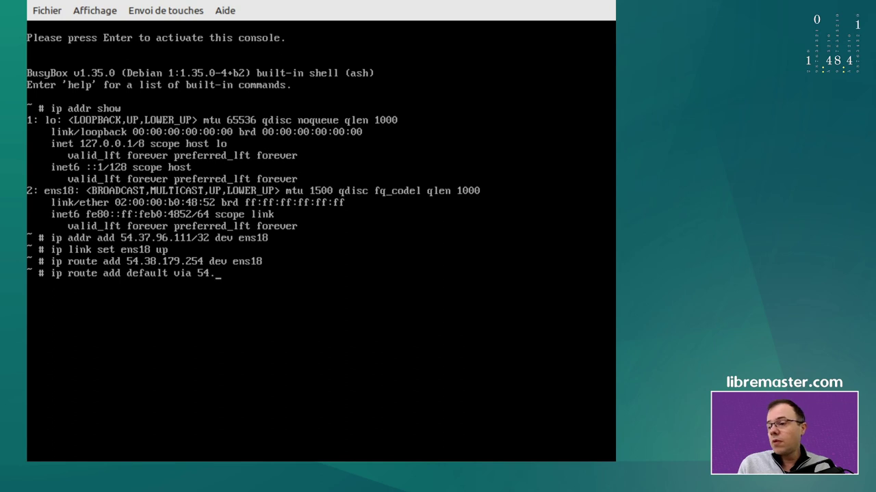
pyautogui.write('.38.')
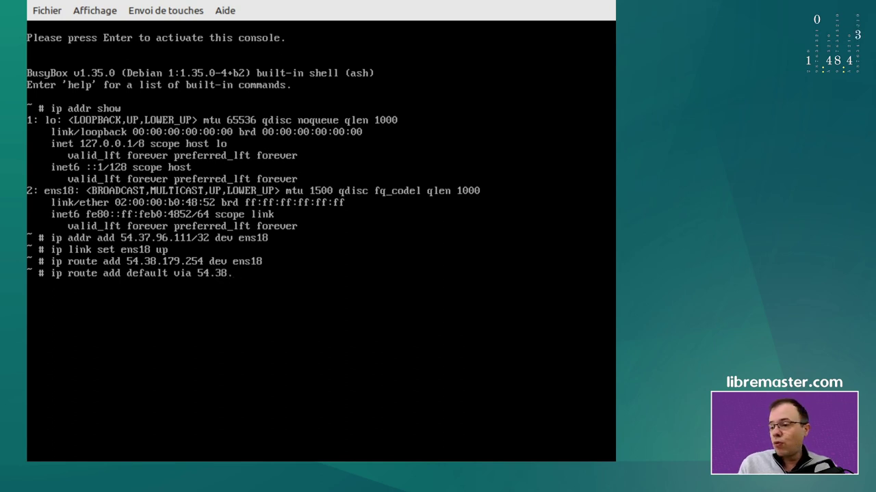
pyautogui.write('17')
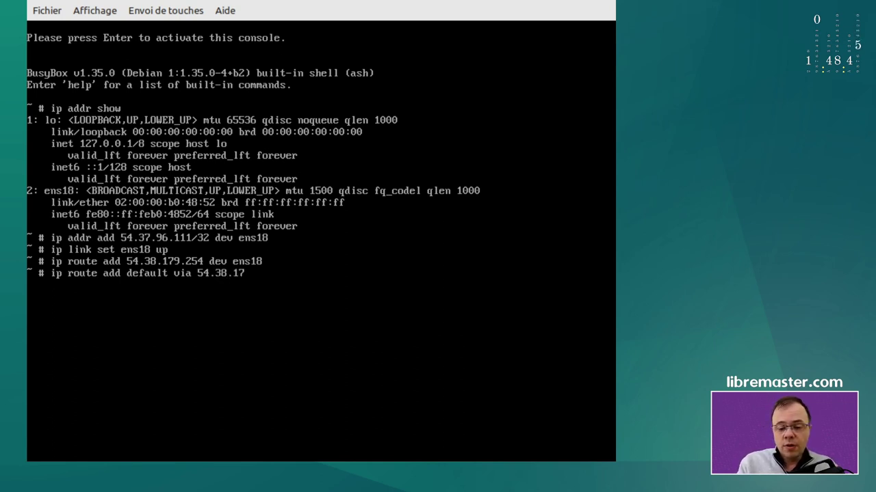
pyautogui.write('9.254')
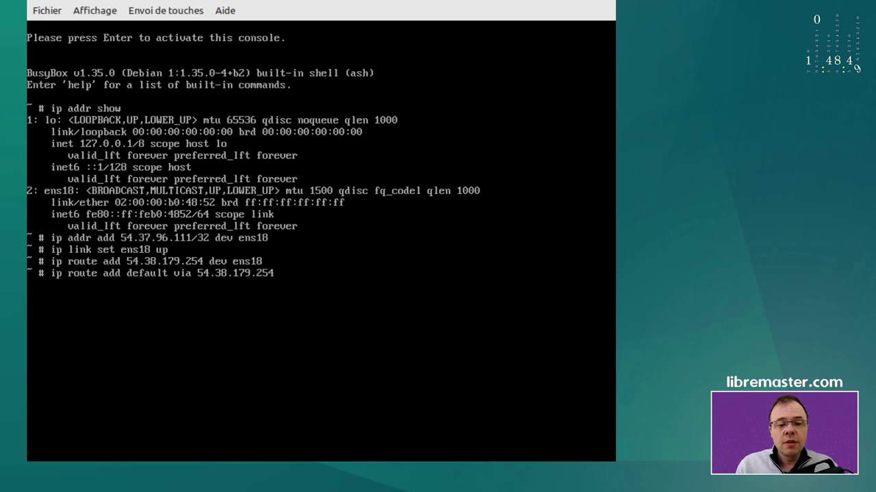
# Apply the default route via 54.38.179.254 and write nameserver 213.186.33.99 into /etc/resolv.conf
pyautogui.press('Return')
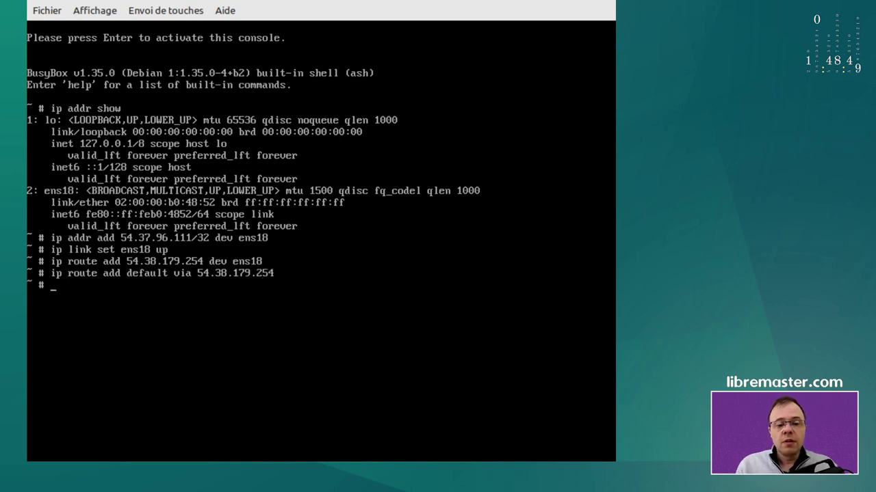
pyautogui.write('ech')
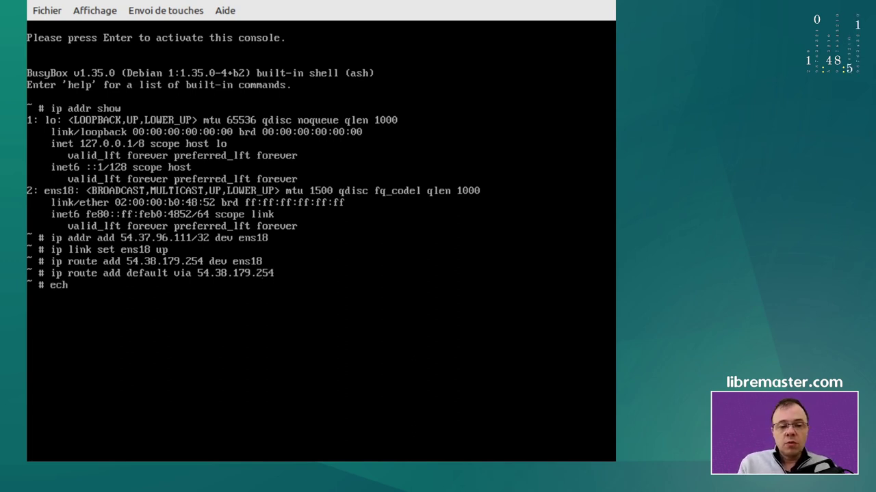
pyautogui.write("o 'na")
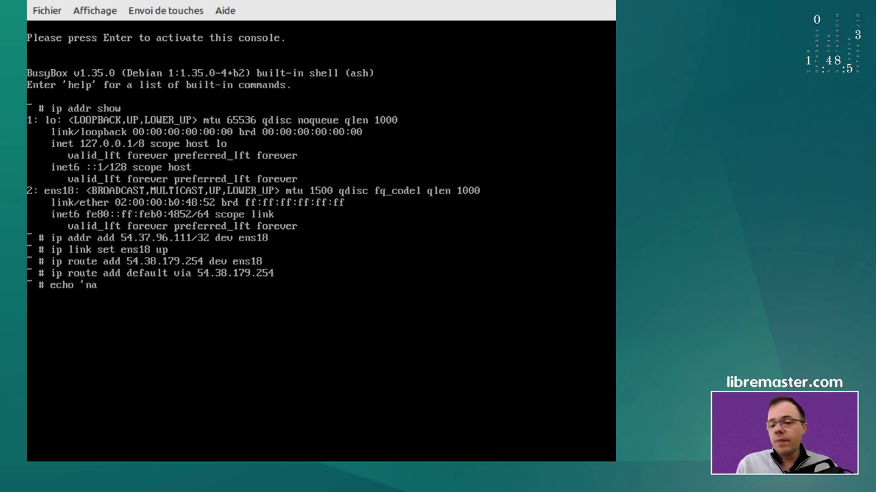
pyautogui.write('meserver')
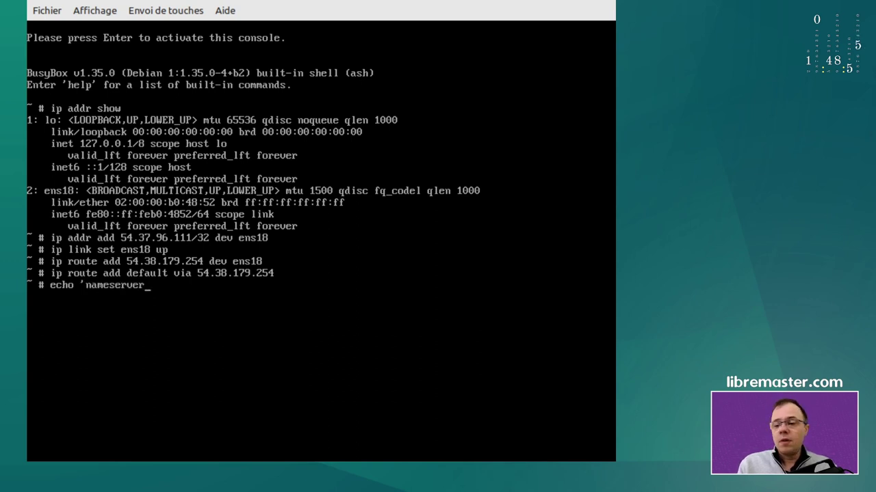
pyautogui.write(' 213')
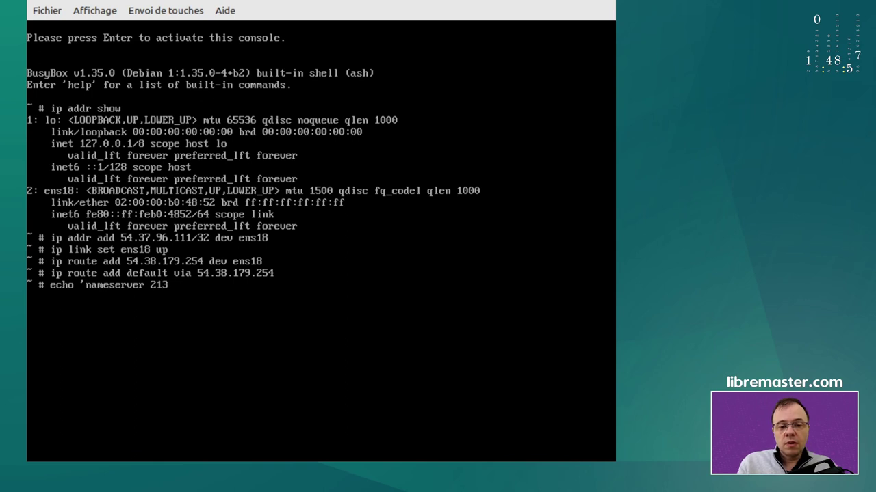
pyautogui.write('.186.33.99')
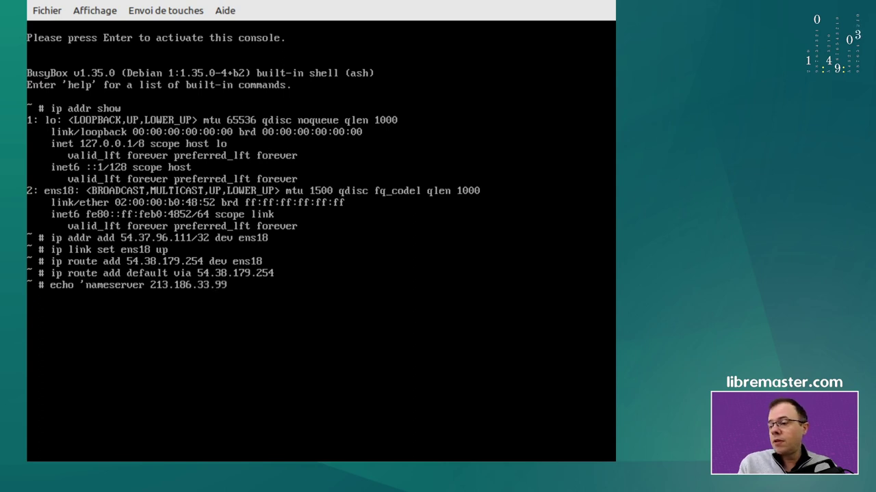
pyautogui.write("' > /")
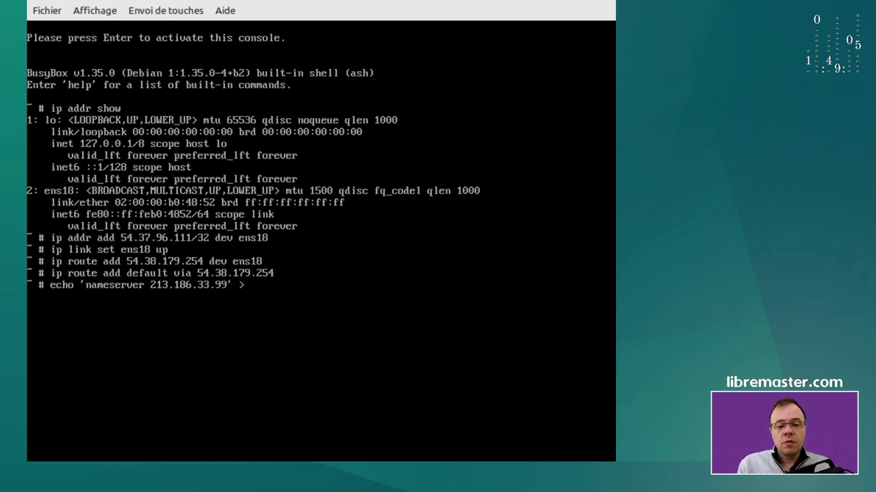
pyautogui.write('etc/r')
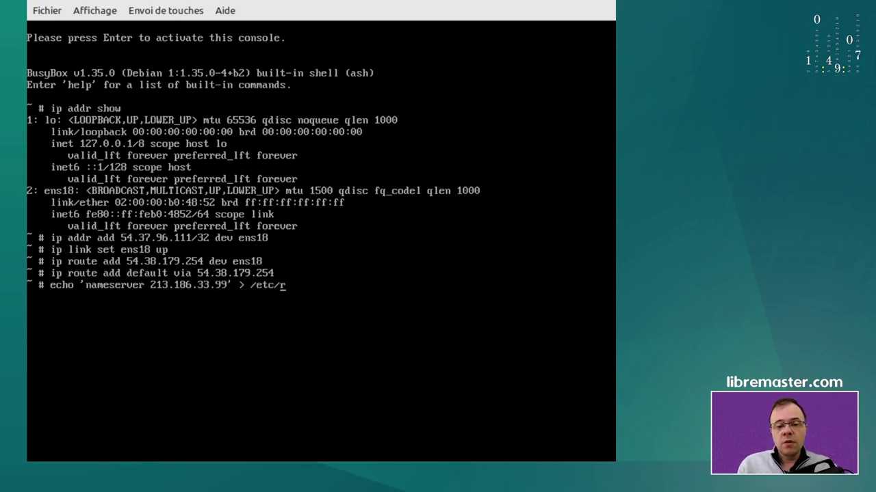
pyautogui.write('esol')
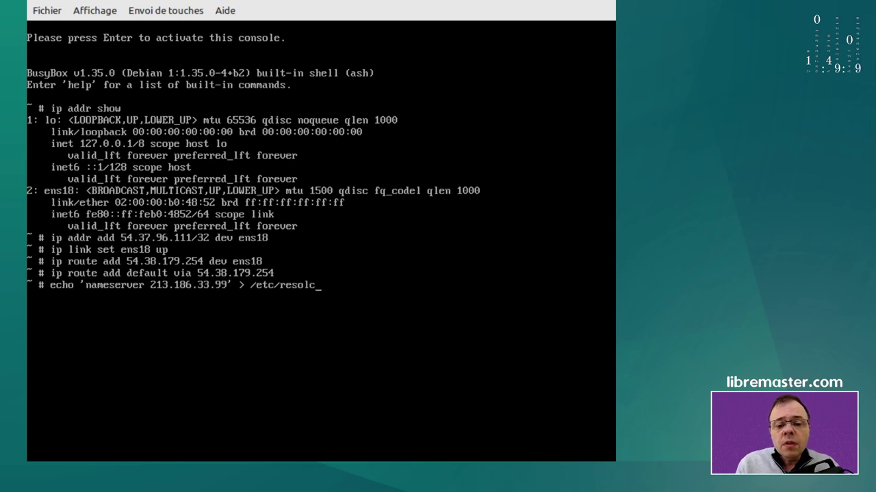
pyautogui.write('v.conf')
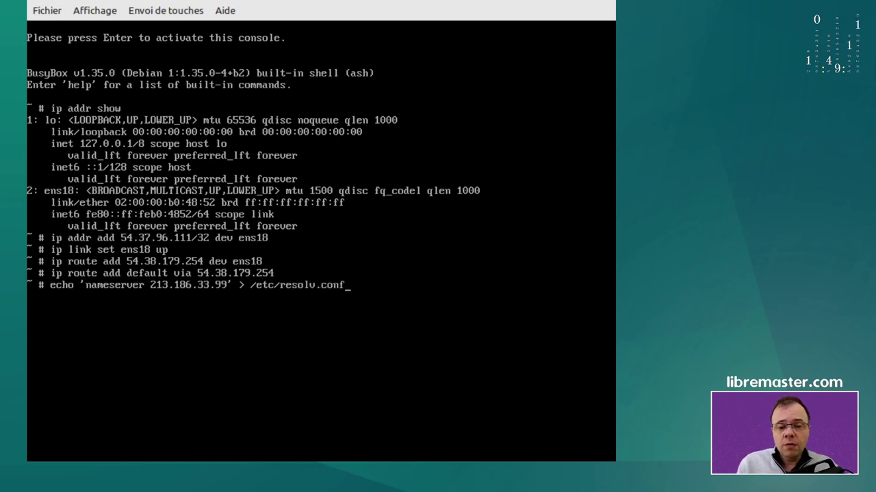
pyautogui.press('Return')
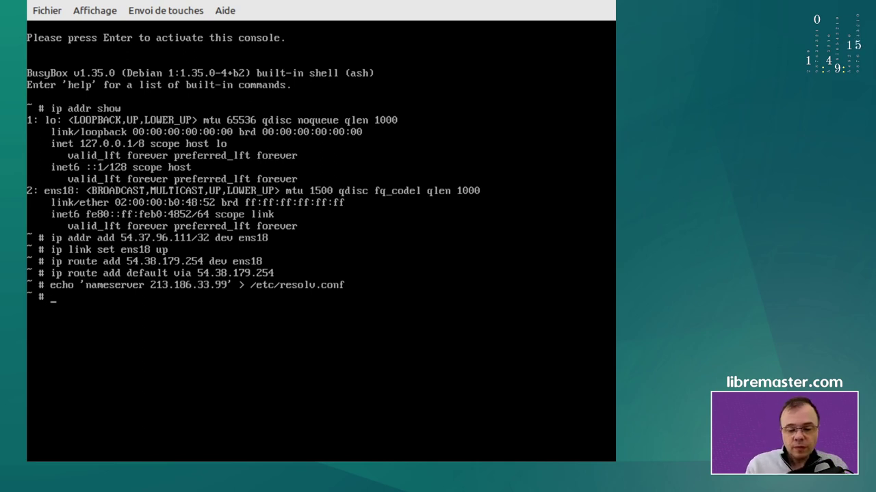
# Ping google.fr until it shows 0% packet loss, then return to the installer screens
pyautogui.write('ping ')
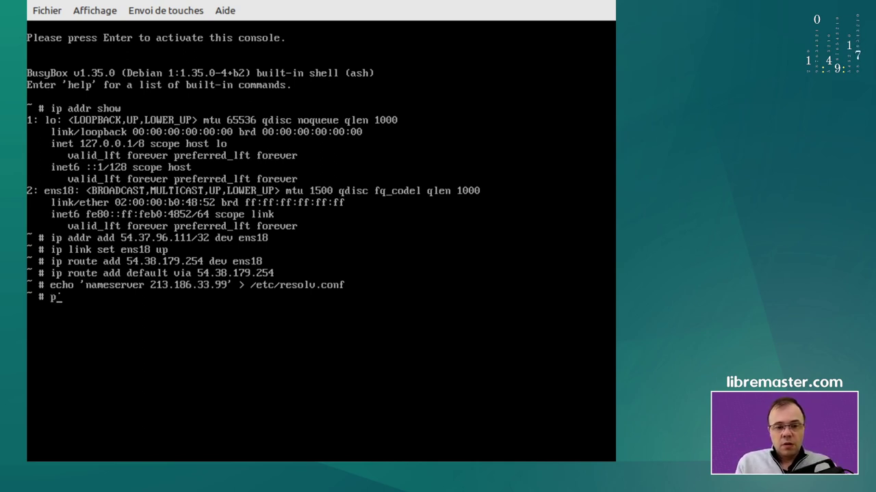
pyautogui.write('googl')
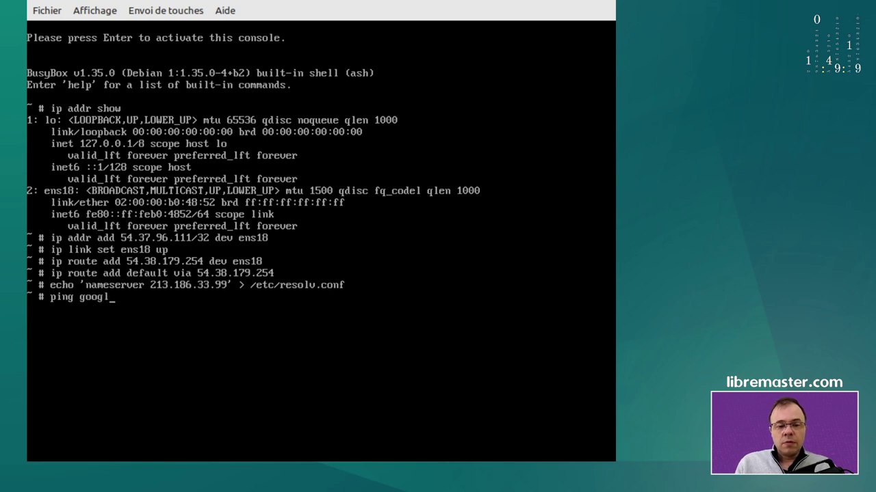
pyautogui.write('e.fr')
pyautogui.press('Return')
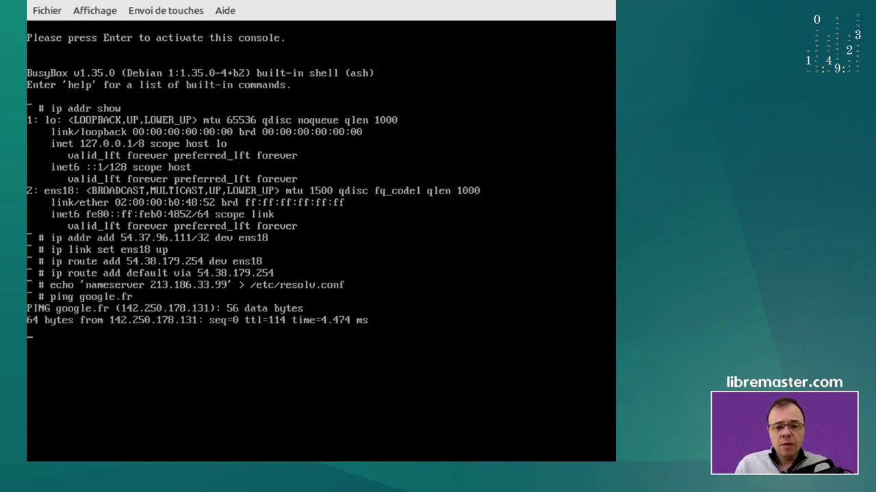
pyautogui.hotkey('ctrl', 'c')
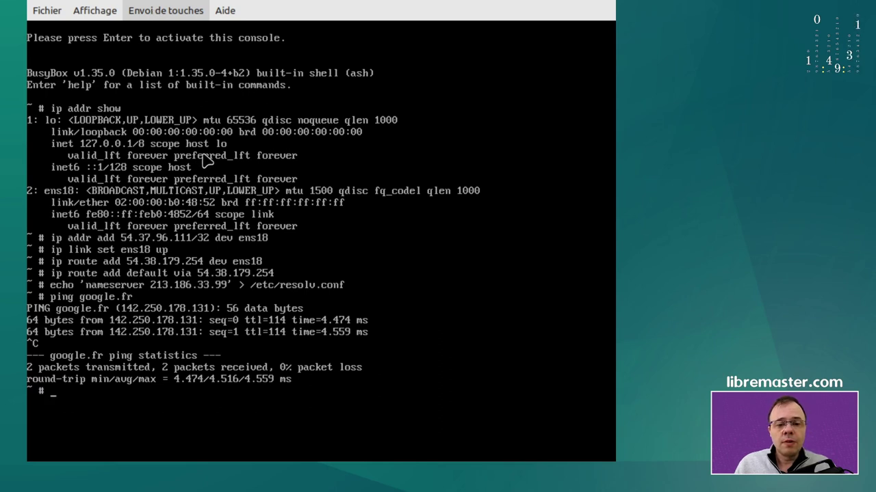
pyautogui.hotkey('alt', 'F1')
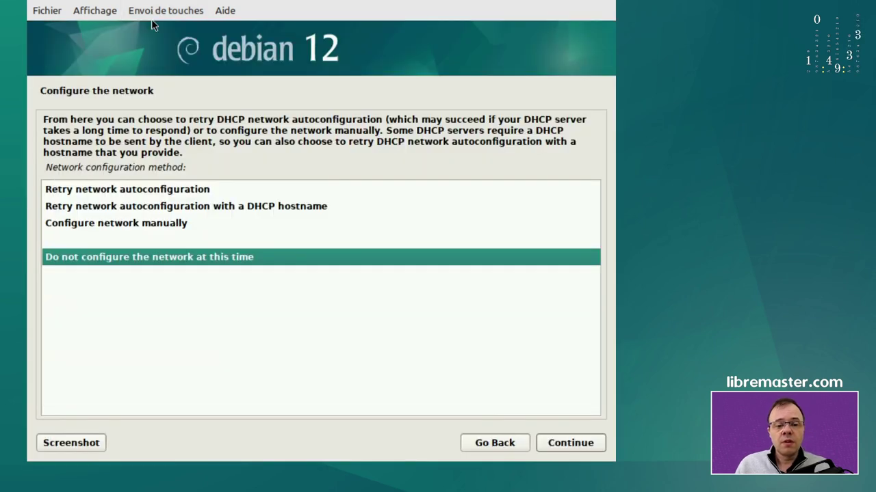
# Skip automatic network setup and set hostname root1dmo after the full domain name is rejected
pyautogui.click(558, 442)
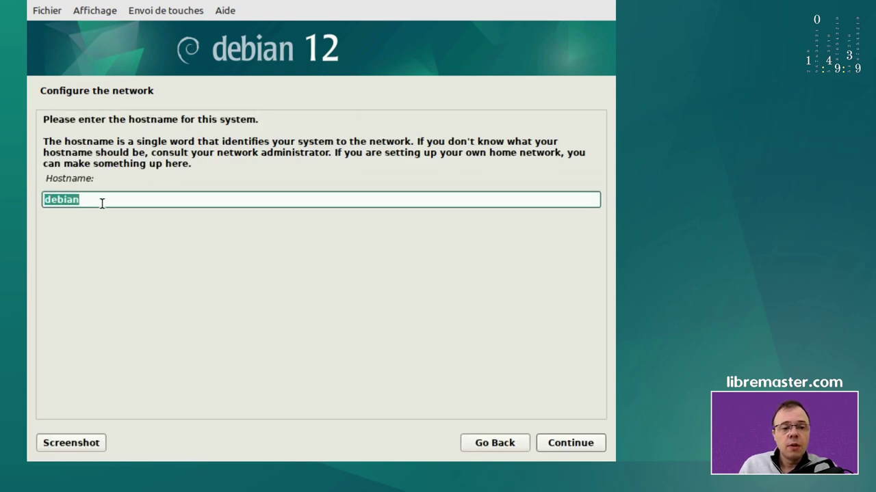
pyautogui.write('root1dmo')
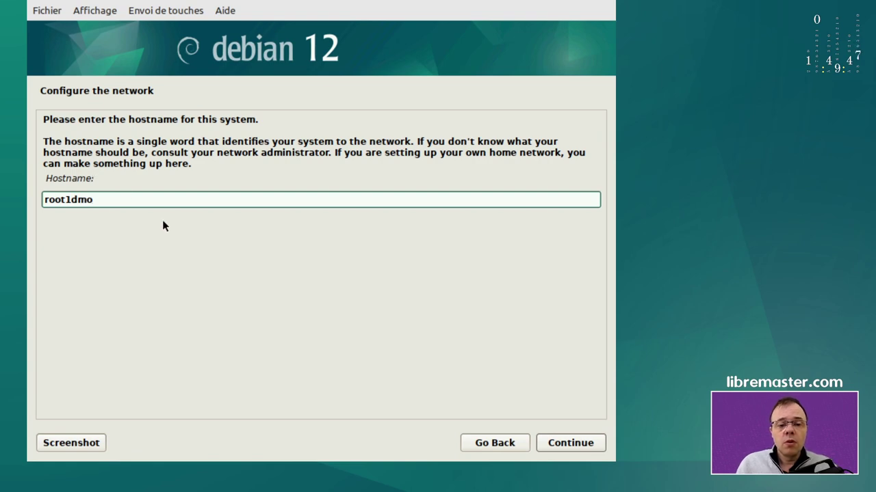
pyautogui.write('.netadm.ovh')
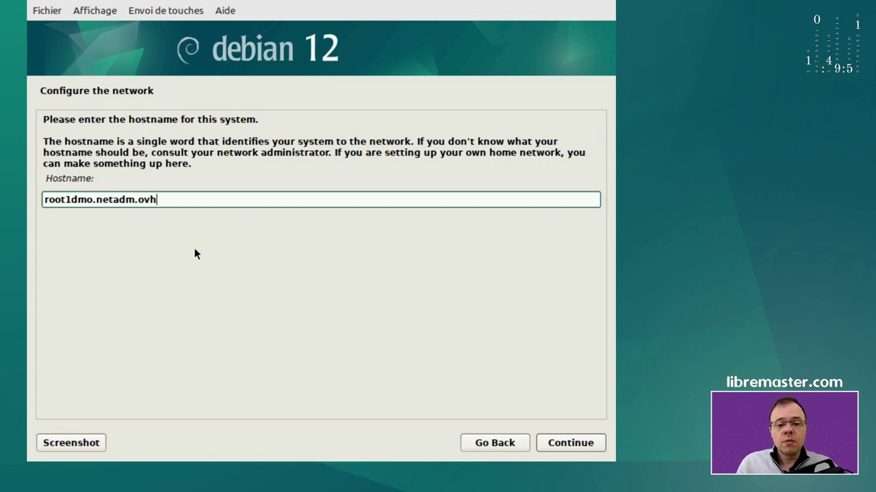
pyautogui.click(566, 446)
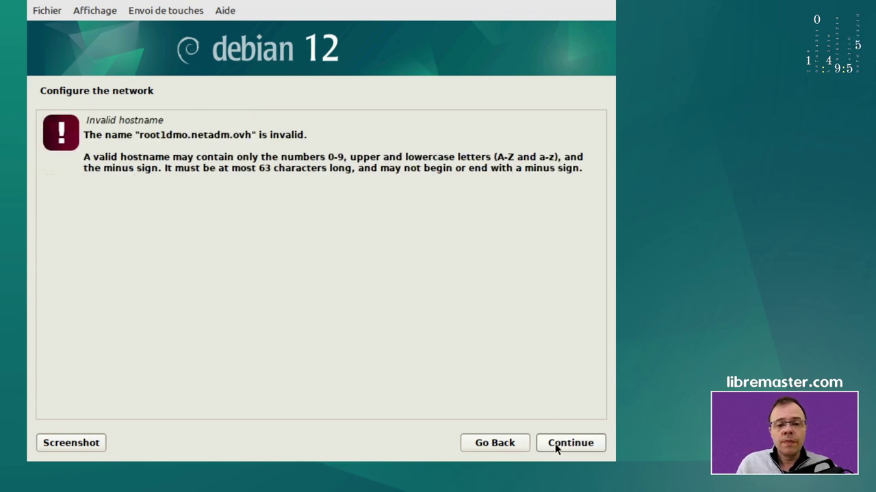
pyautogui.click(491, 448)
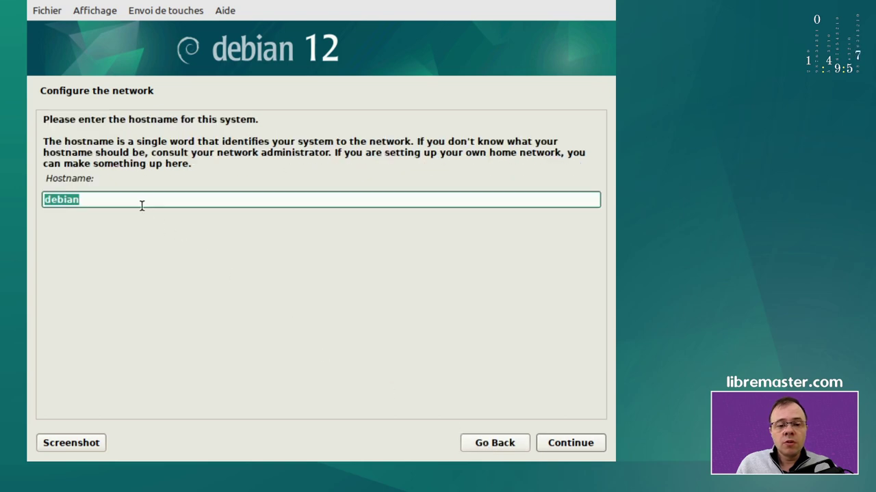
pyautogui.write('root1dmo')
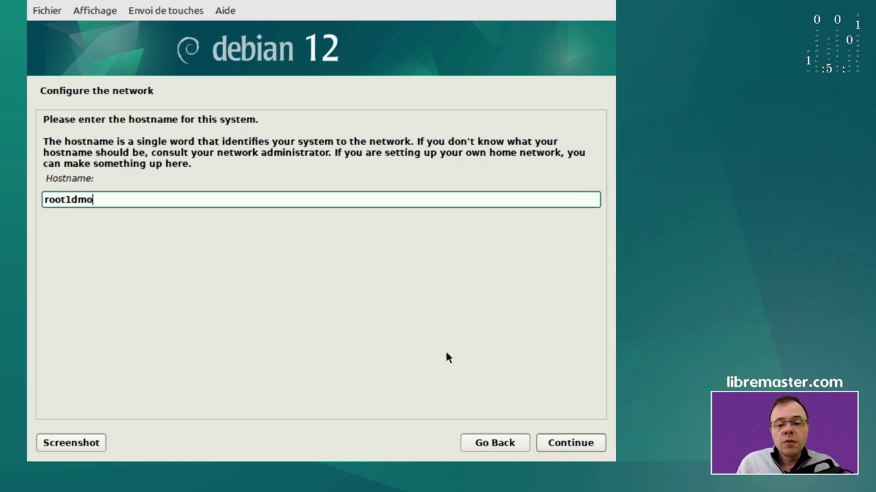
pyautogui.click(583, 448)
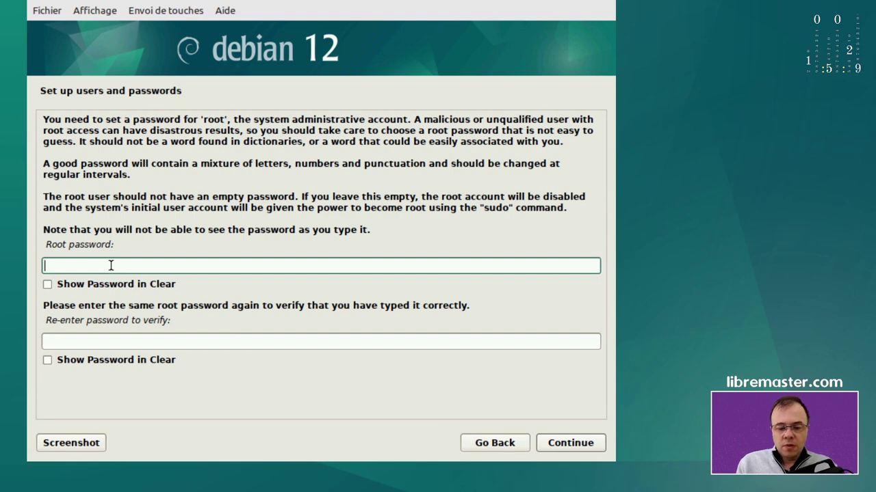
# Enter the root password and its confirmation, then accept them
pyautogui.write('root')
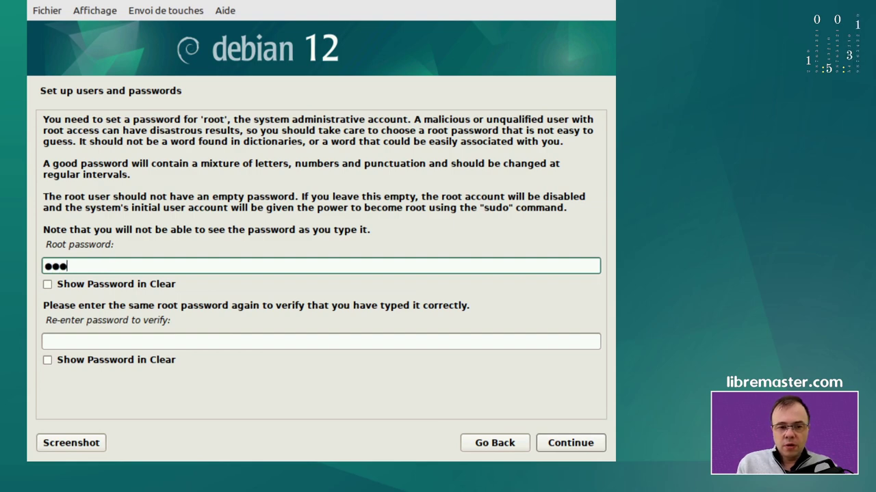
pyautogui.write('12345')
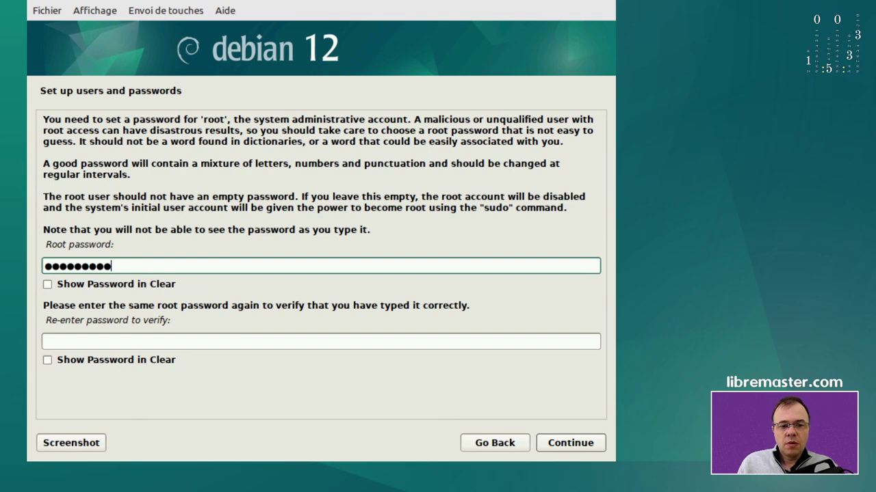
pyautogui.click(125, 341)
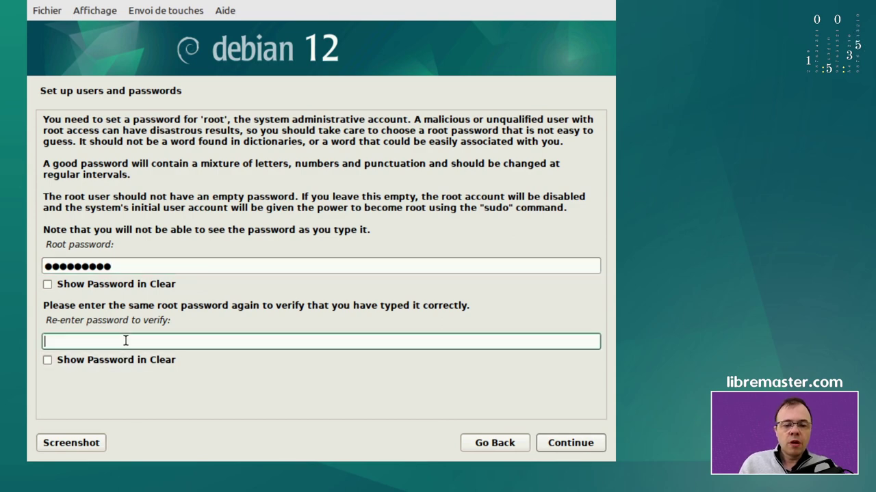
pyautogui.write('123456')
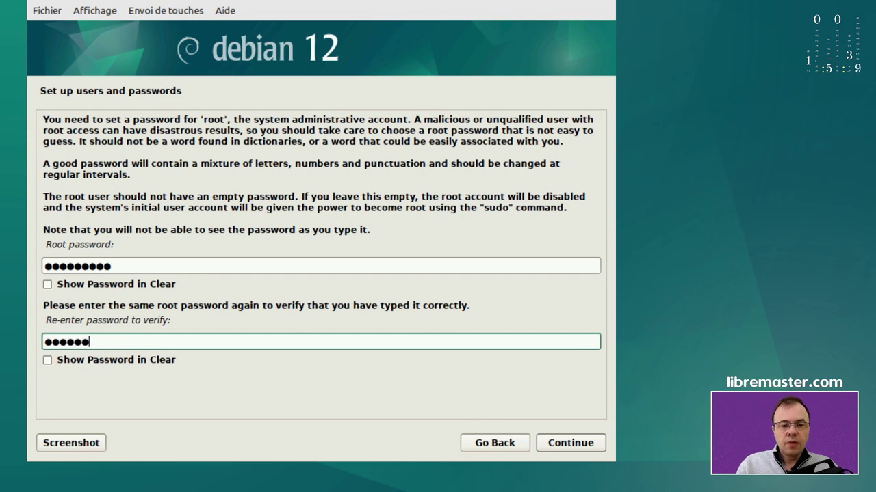
pyautogui.write('789')
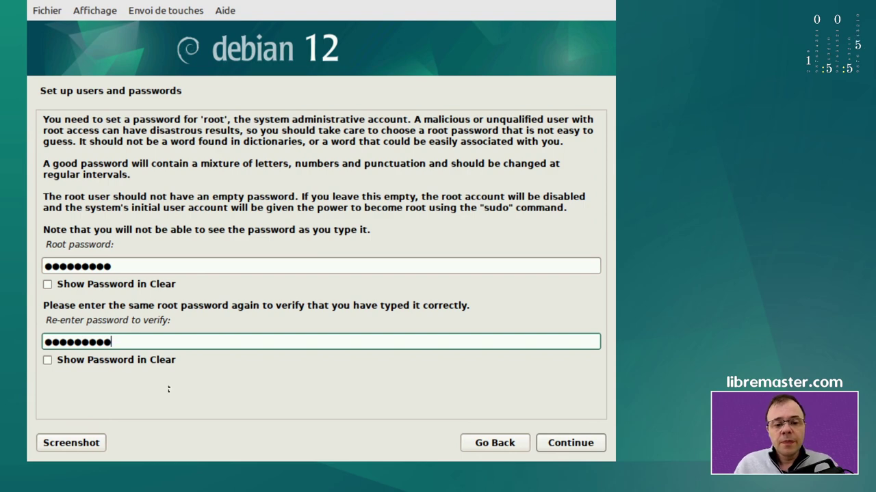
pyautogui.click(573, 444)
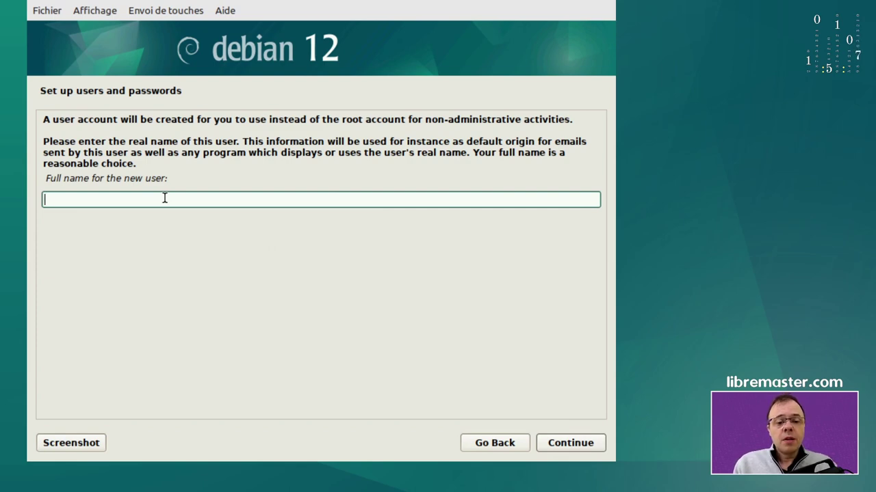
# Create user debian (full name and username debian) and enter its password twice
pyautogui.write('debian')
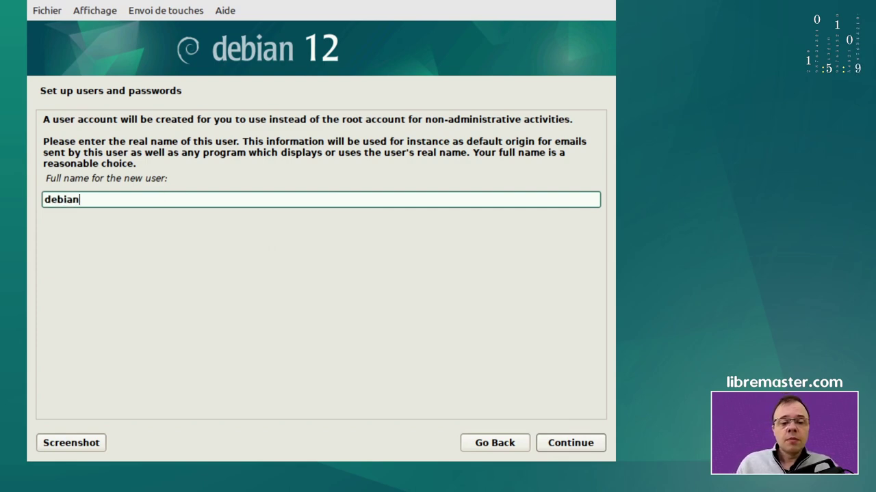
pyautogui.click(558, 442)
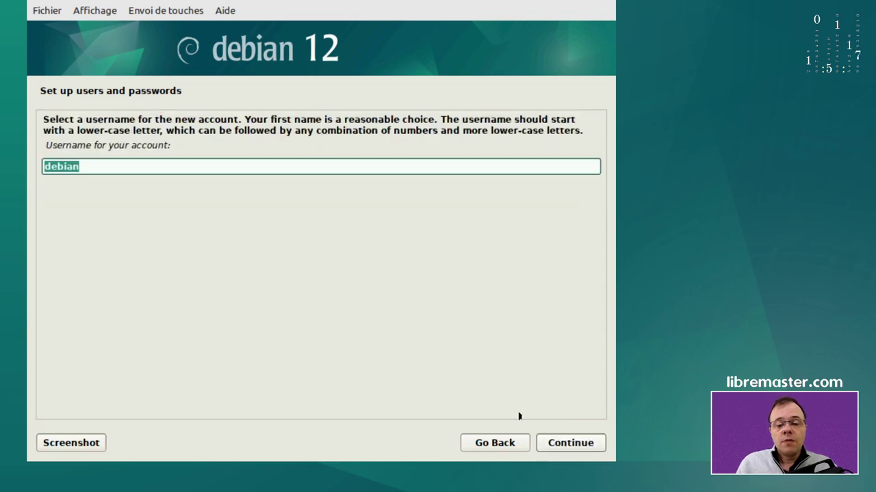
pyautogui.click(559, 443)
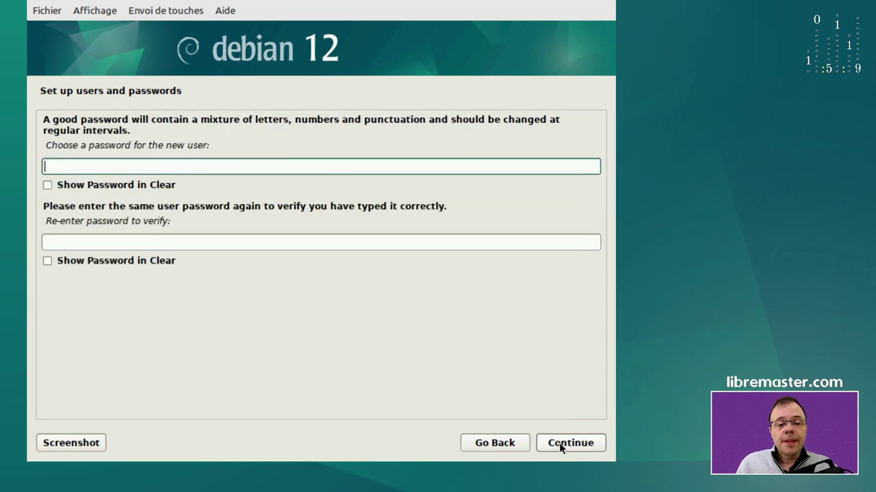
pyautogui.write('debian')
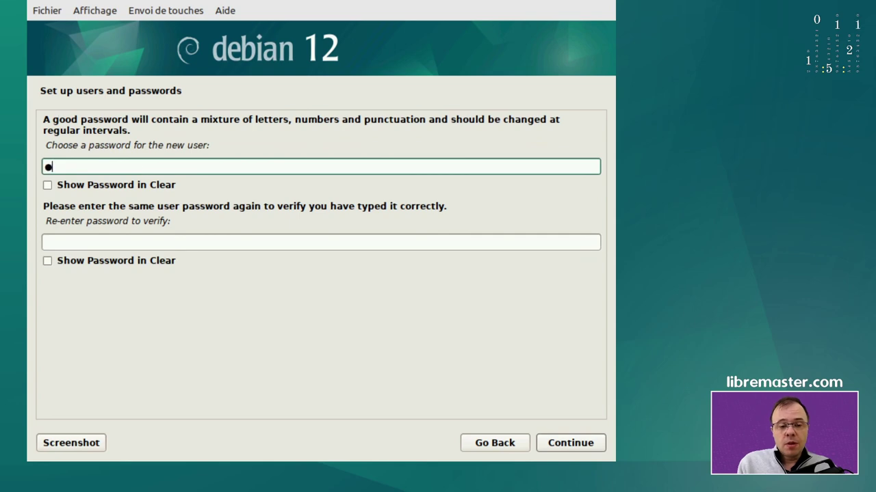
pyautogui.write('1234')
pyautogui.press('Tab')
pyautogui.press('Tab')
pyautogui.write('debian1234')
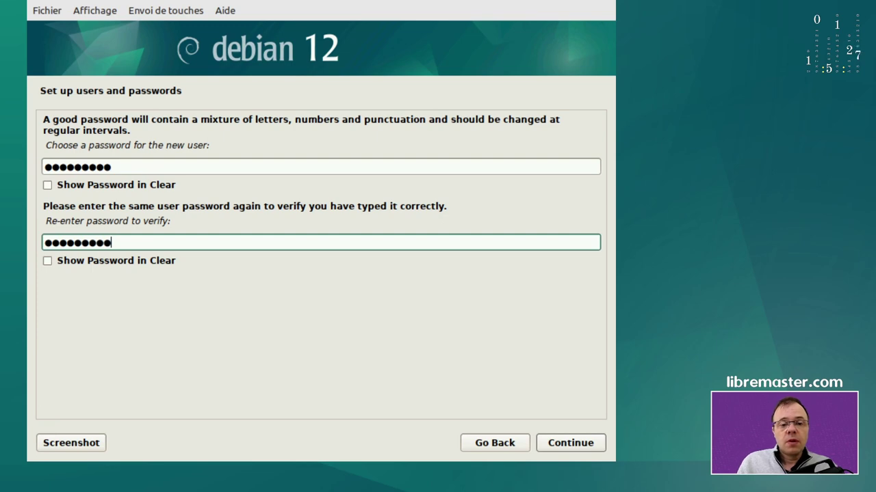
pyautogui.click(566, 445)
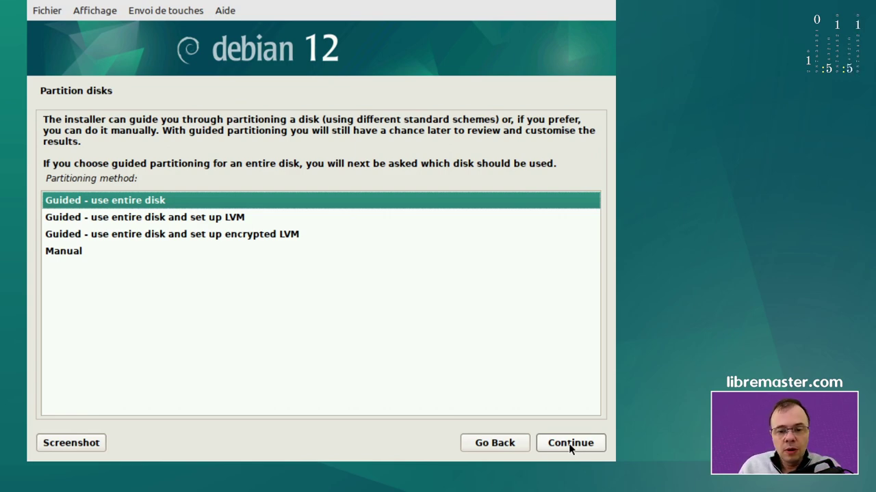
# Guided-partition the entire sda disk with all files in one partition and write the changes
pyautogui.click(569, 443)
pyautogui.click(568, 444)
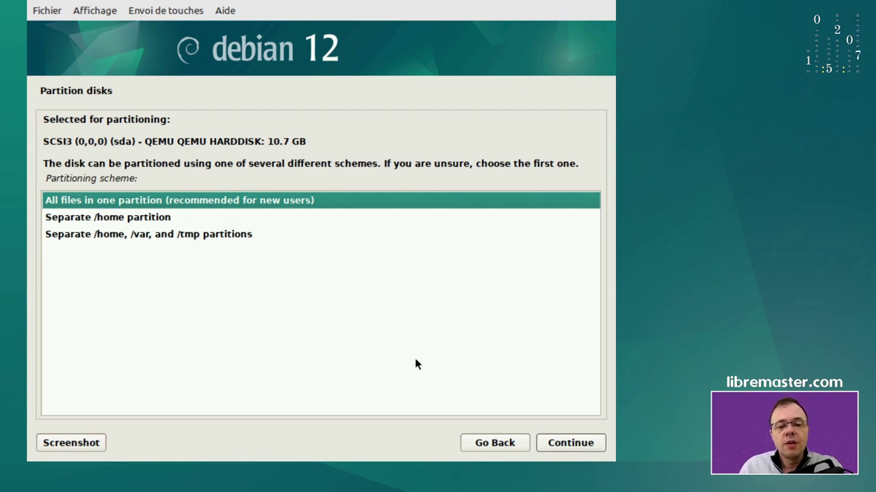
pyautogui.click(565, 444)
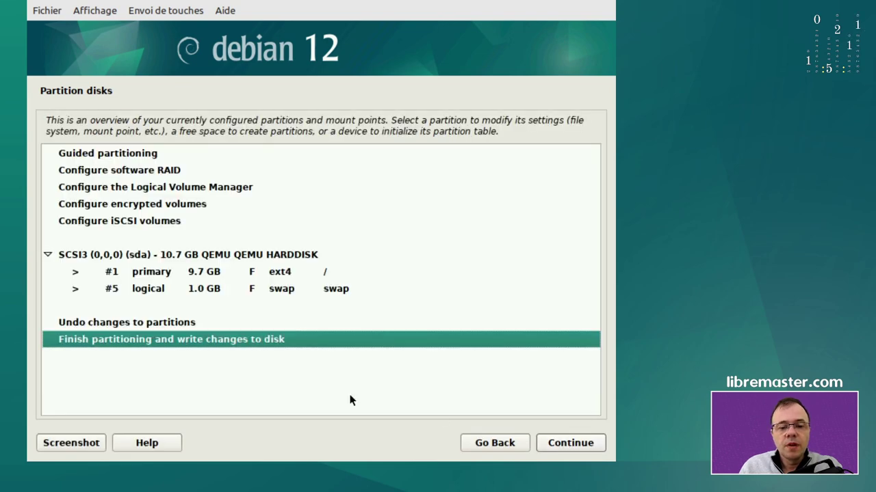
pyautogui.click(566, 446)
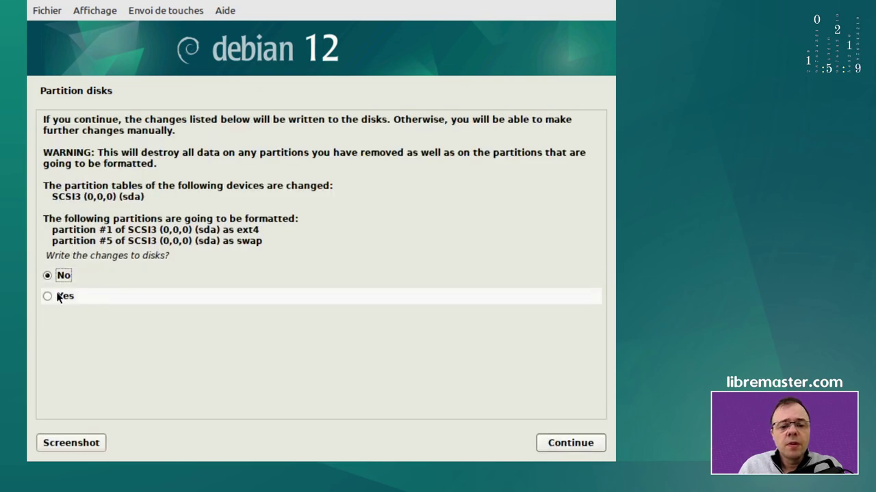
pyautogui.click(58, 296)
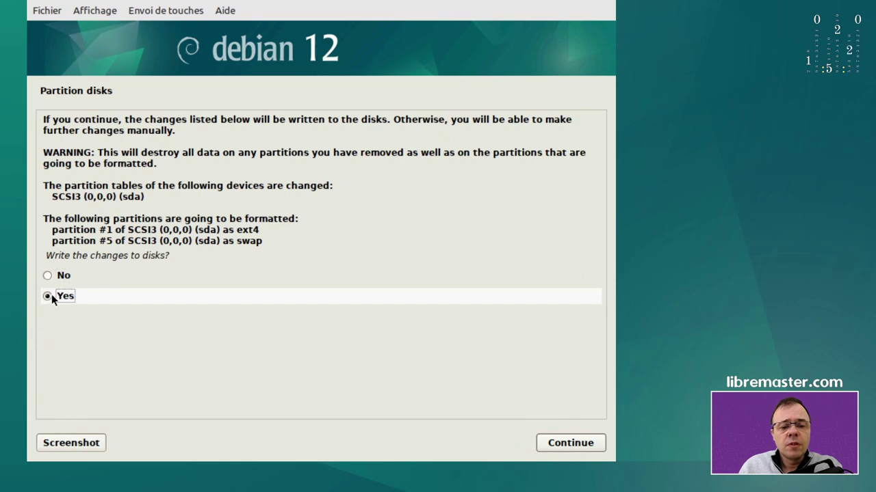
pyautogui.click(586, 443)
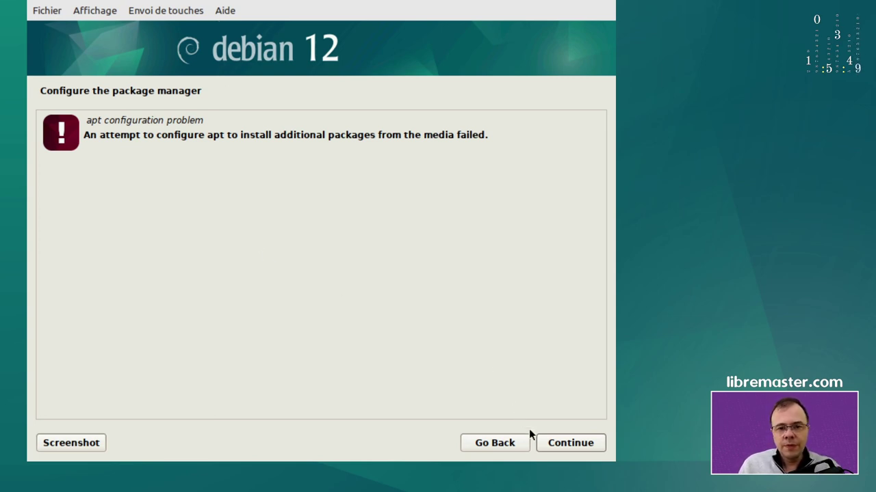
# Dismiss the apt problem and failed-step notices, then browse the remaining main menu steps
pyautogui.click(563, 443)
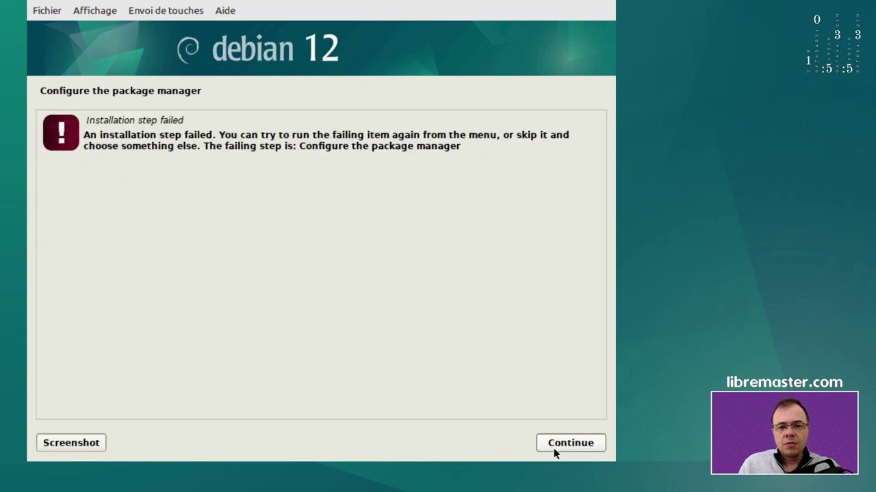
pyautogui.click(562, 444)
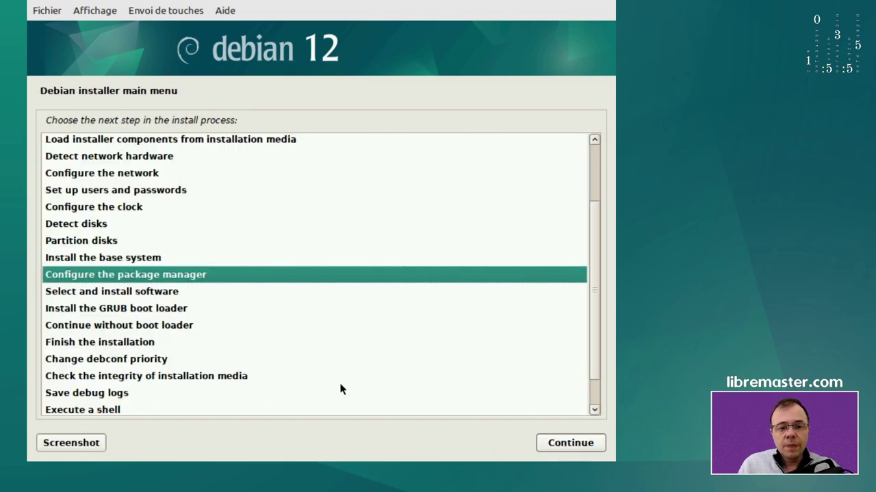
pyautogui.click(147, 296)
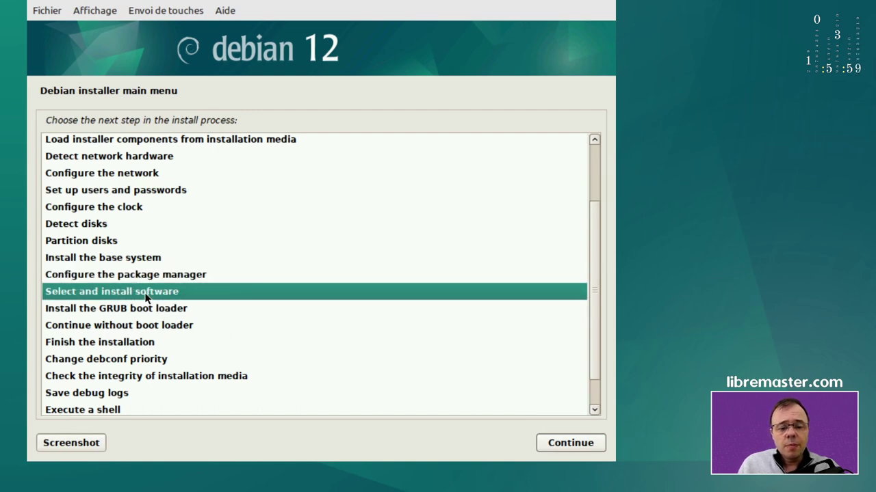
pyautogui.click(144, 277)
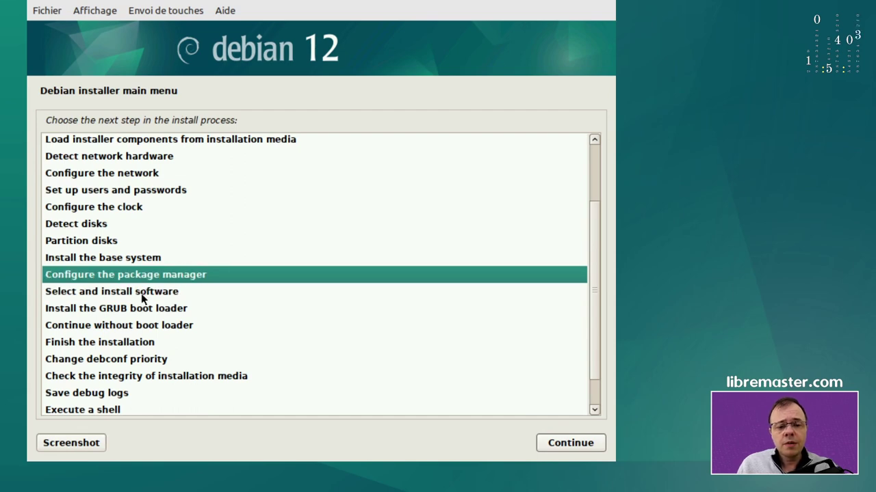
pyautogui.click(142, 293)
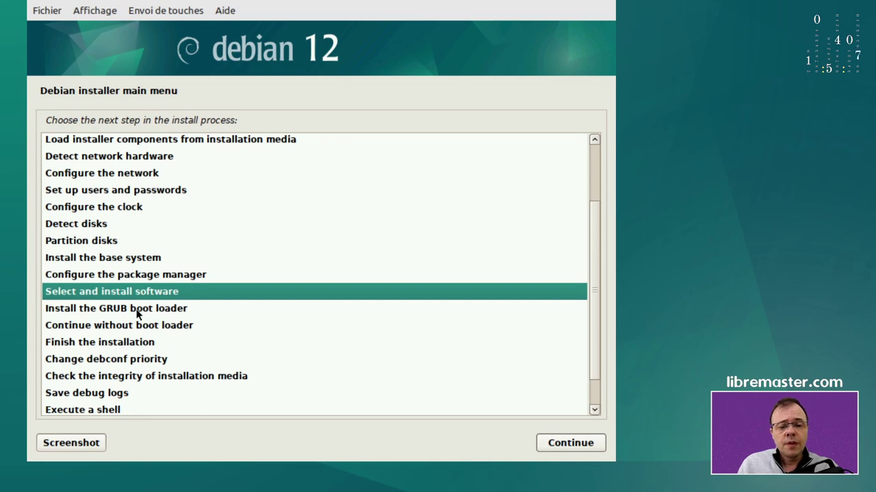
pyautogui.click(139, 311)
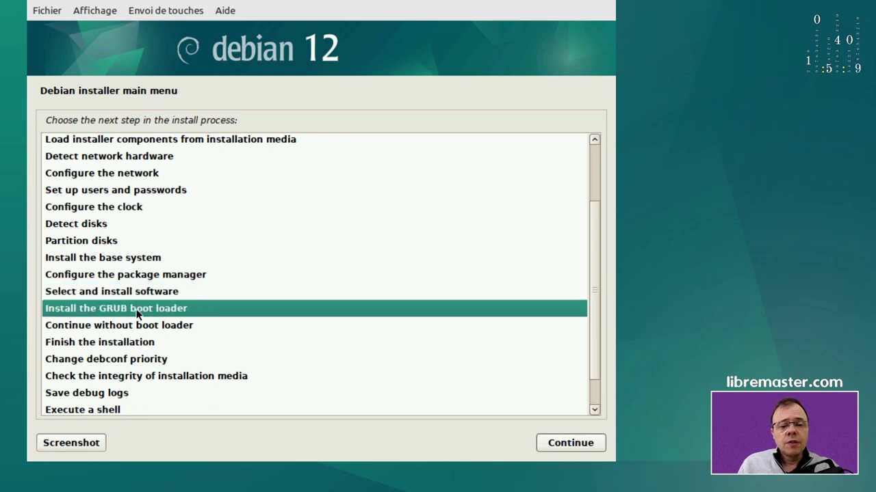
# Configure the package manager with security updates from security.debian.org turned off
pyautogui.click(135, 294)
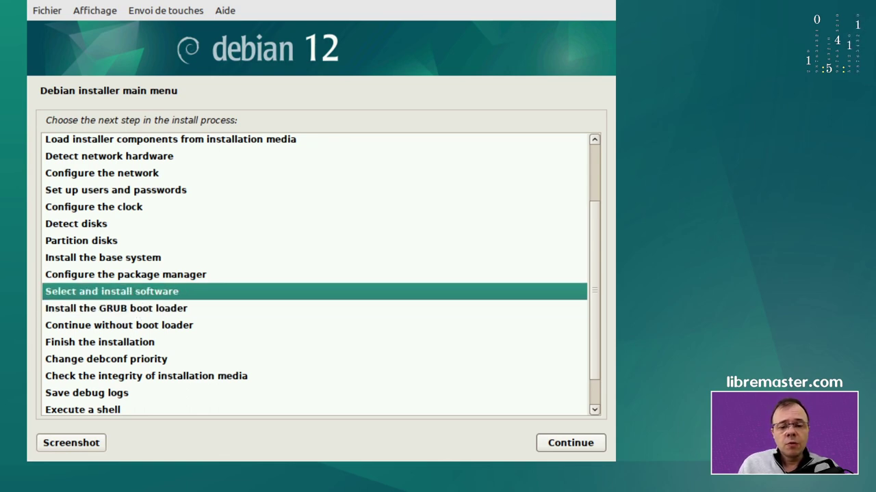
pyautogui.click(555, 448)
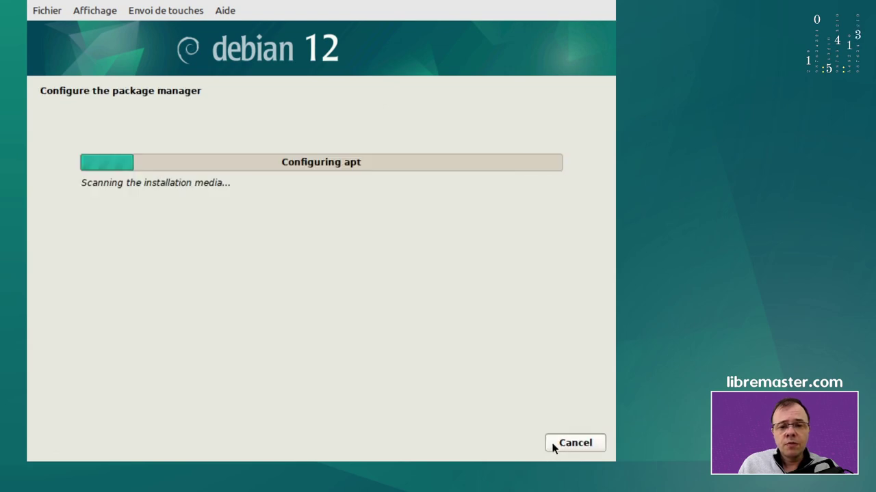
pyautogui.click(556, 442)
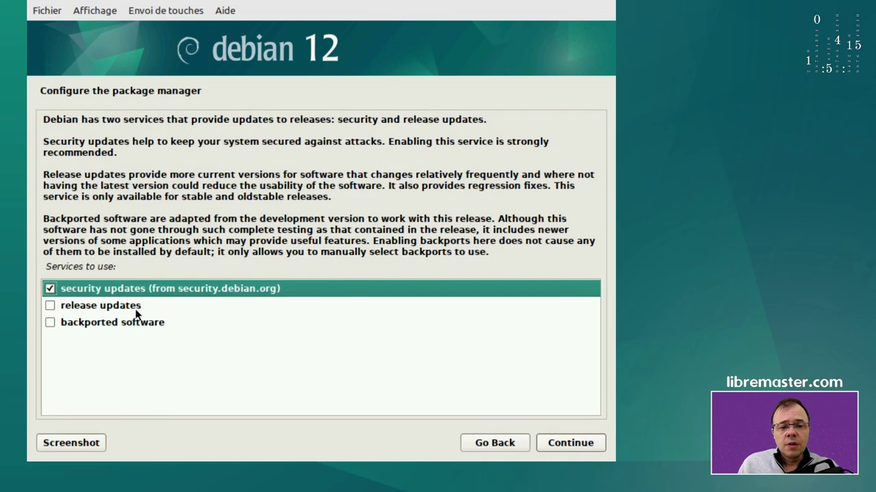
pyautogui.click(50, 289)
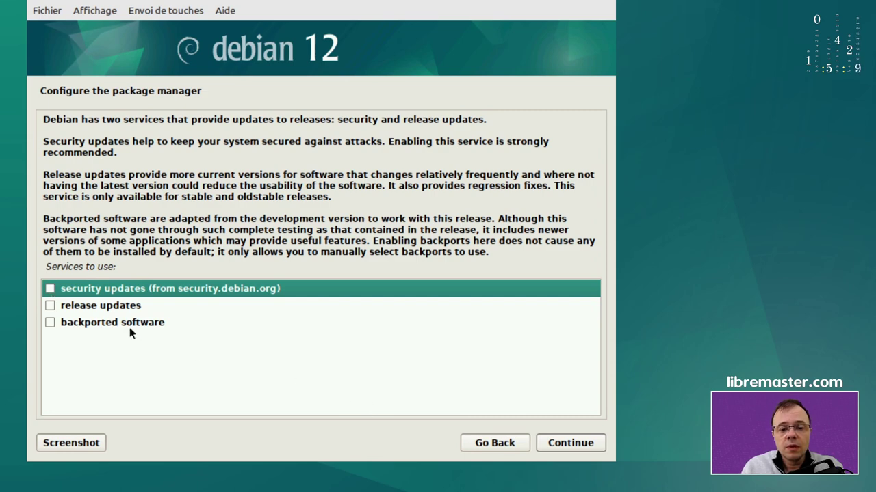
pyautogui.click(568, 443)
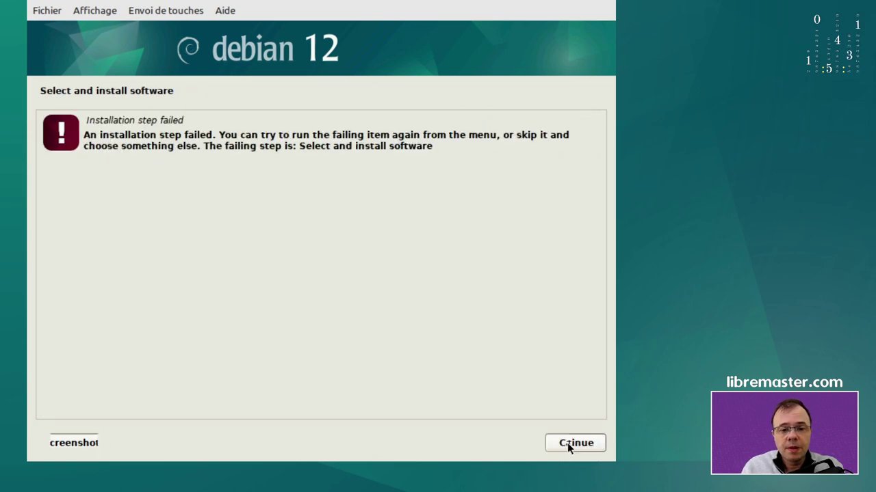
# Dismiss the software installation failure and select the Install the GRUB boot loader step
pyautogui.click(567, 442)
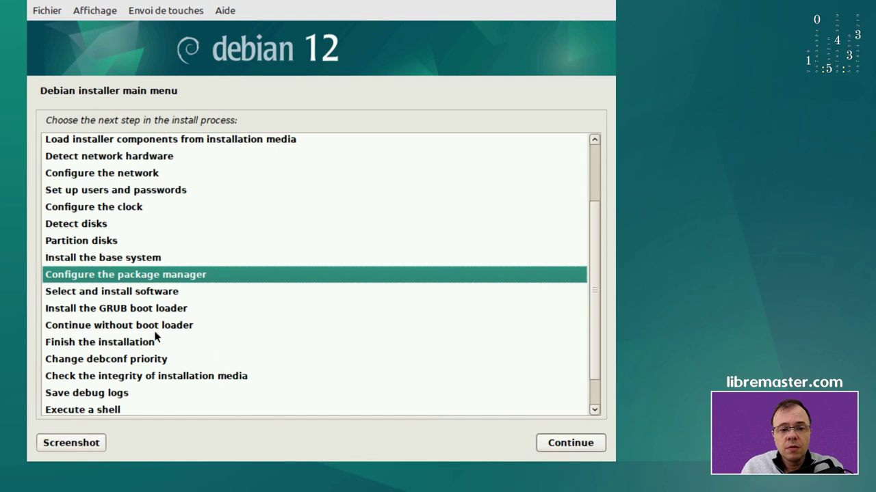
pyautogui.click(120, 294)
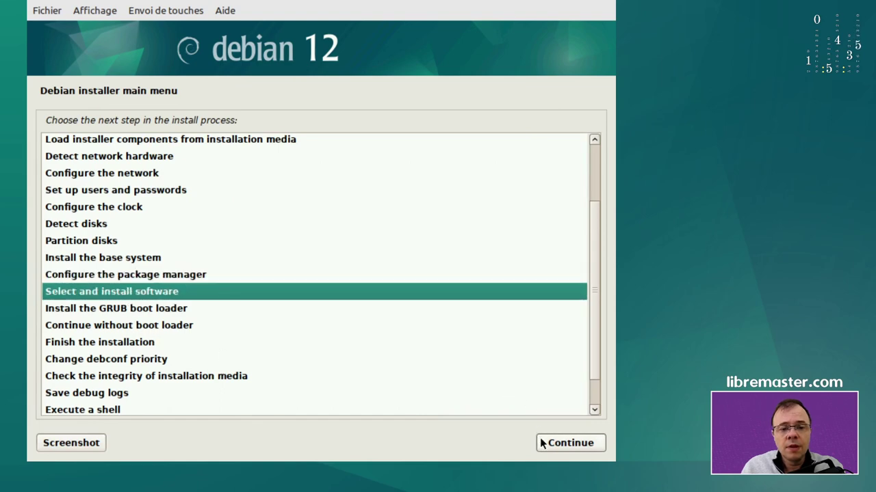
pyautogui.click(139, 313)
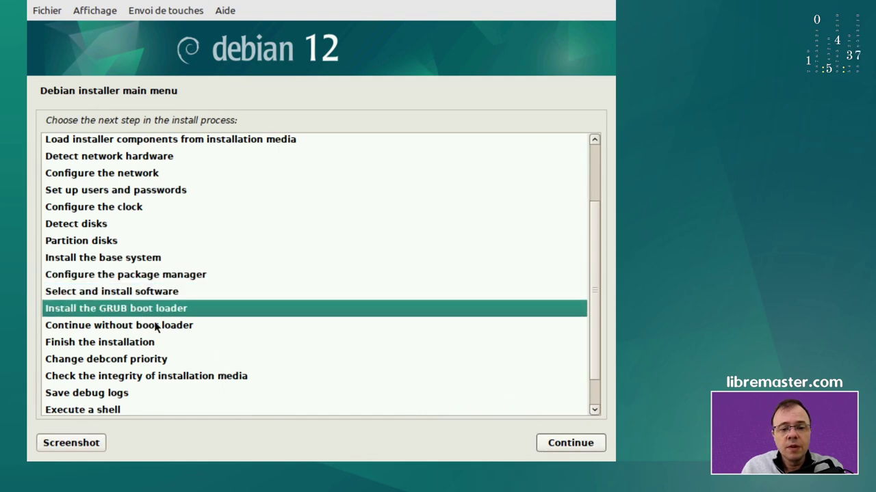
# Install GRUB on /dev/sda without forcing the EFI removable media path
pyautogui.click(558, 443)
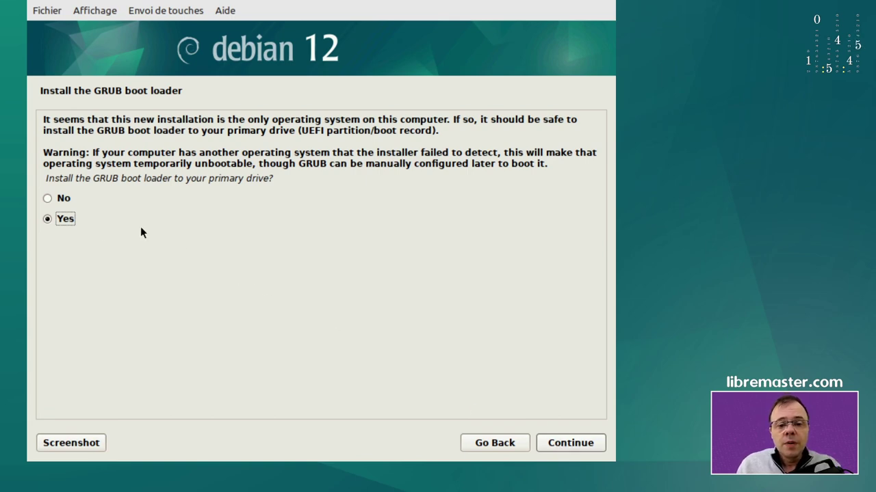
pyautogui.click(570, 441)
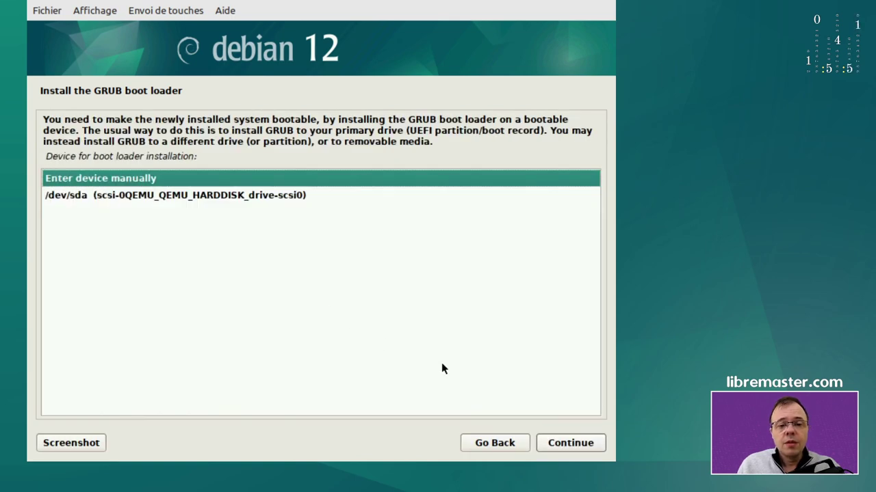
pyautogui.click(147, 198)
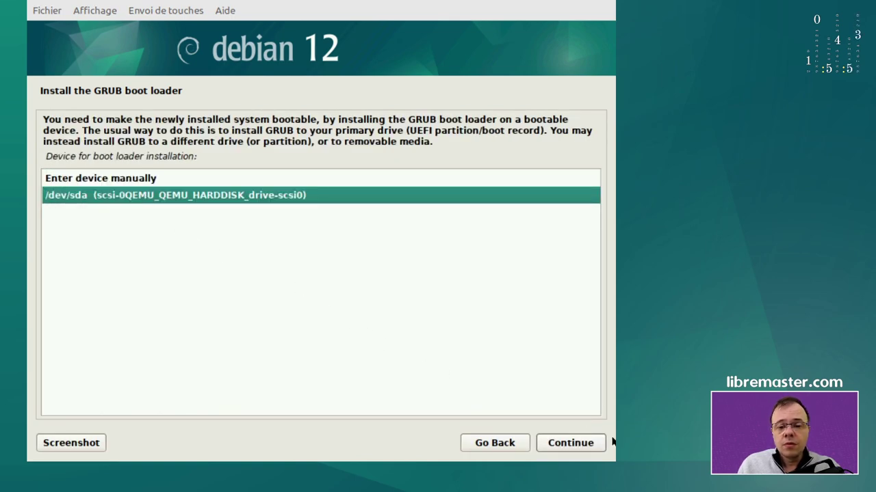
pyautogui.click(574, 444)
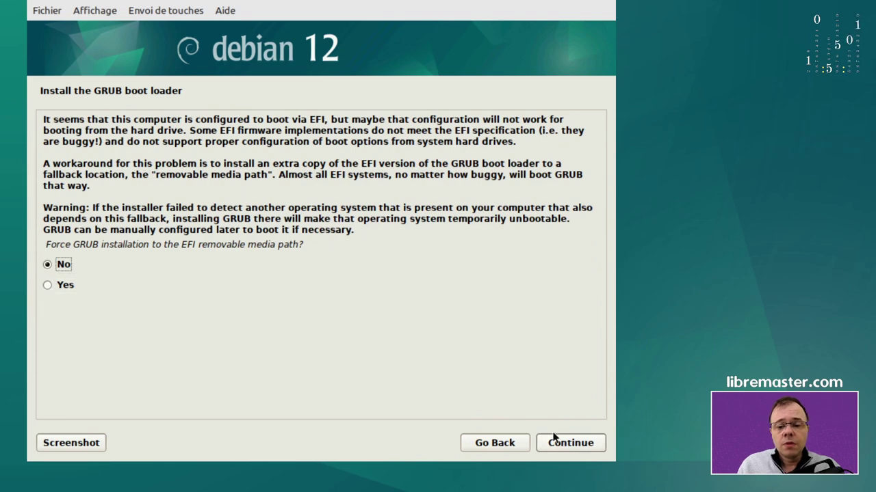
pyautogui.click(579, 445)
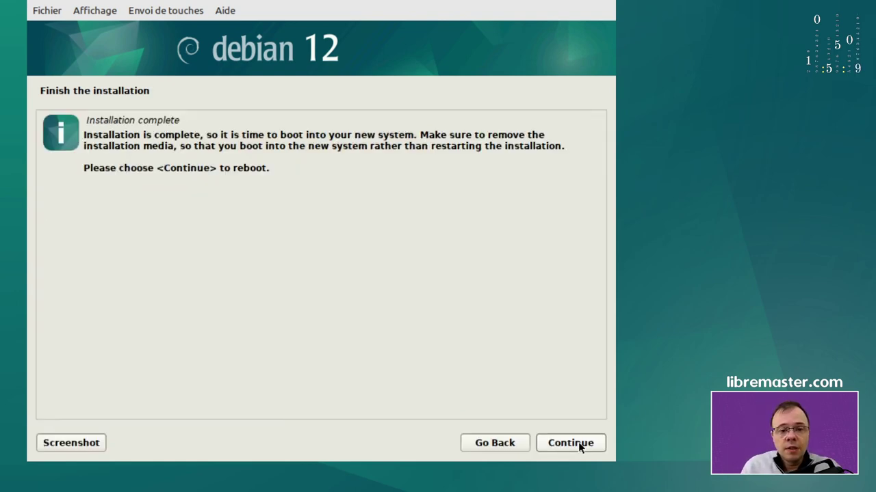
# Reboot into the installer boot menu, stop its countdown, and switch back to the Proxmox browser
pyautogui.click(578, 442)
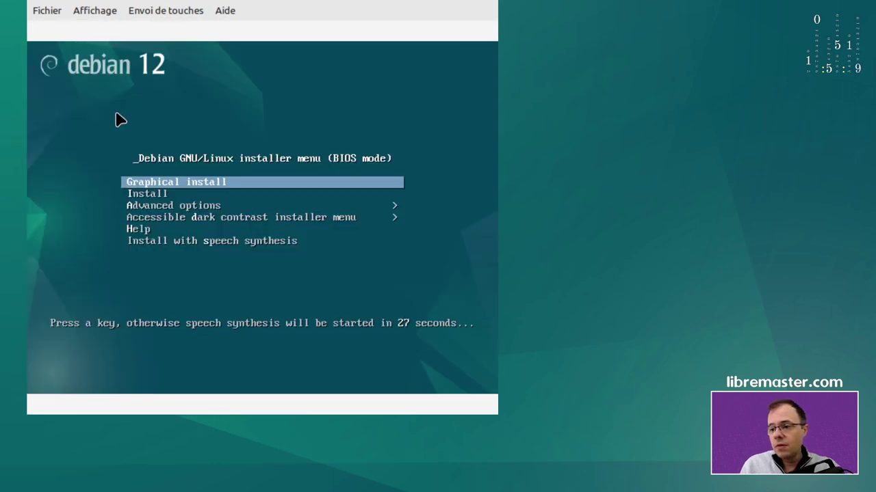
pyautogui.press('Down')
pyautogui.press('Up')
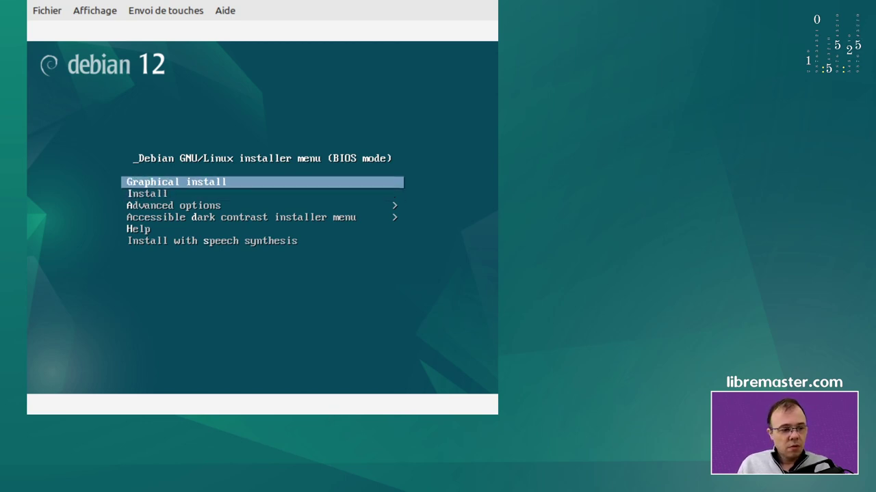
pyautogui.press('alt')
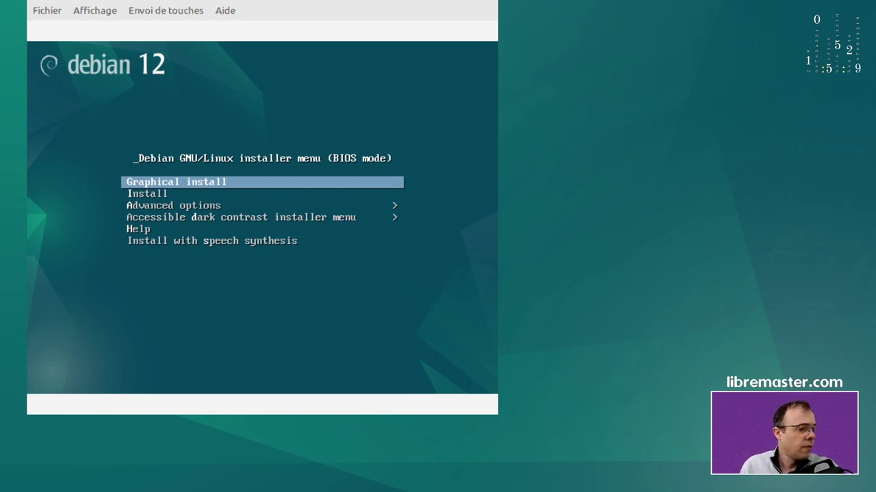
pyautogui.hotkey('alt', 'Tab')
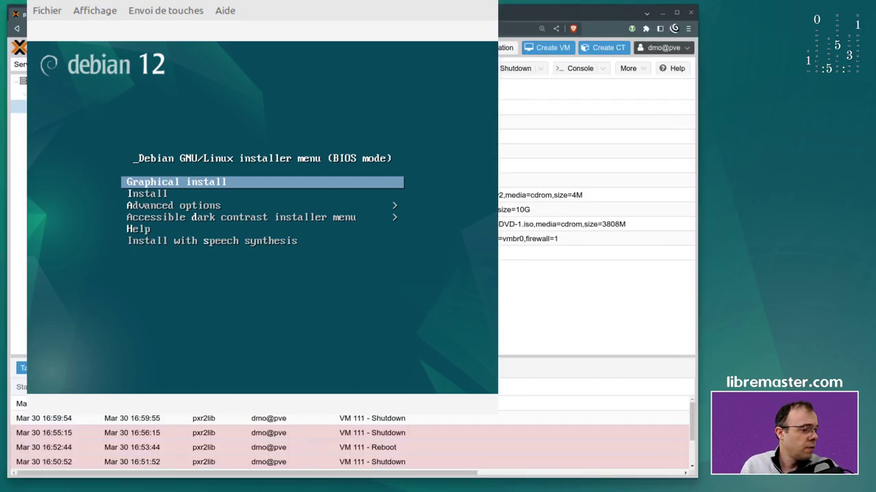
pyautogui.hotkey('alt', 'Tab')
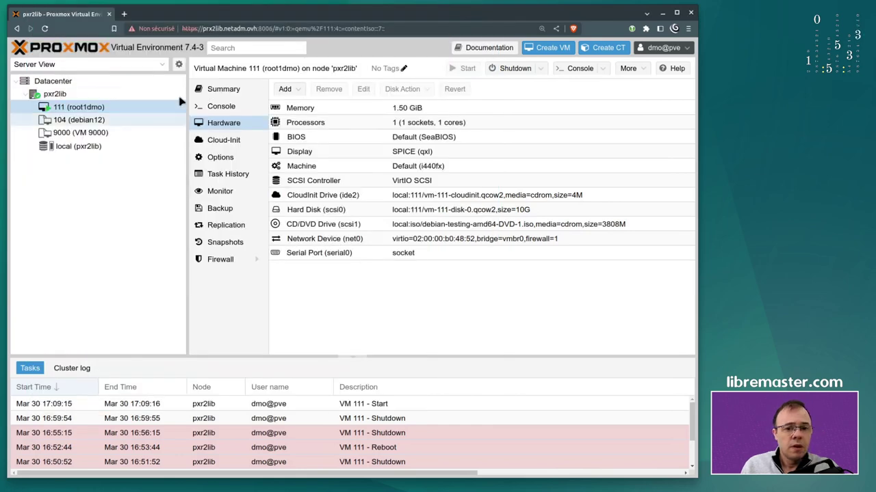
# Set VM 111's boot order to scsi0 only, removing the scsi1 installation DVD
pyautogui.click(235, 160)
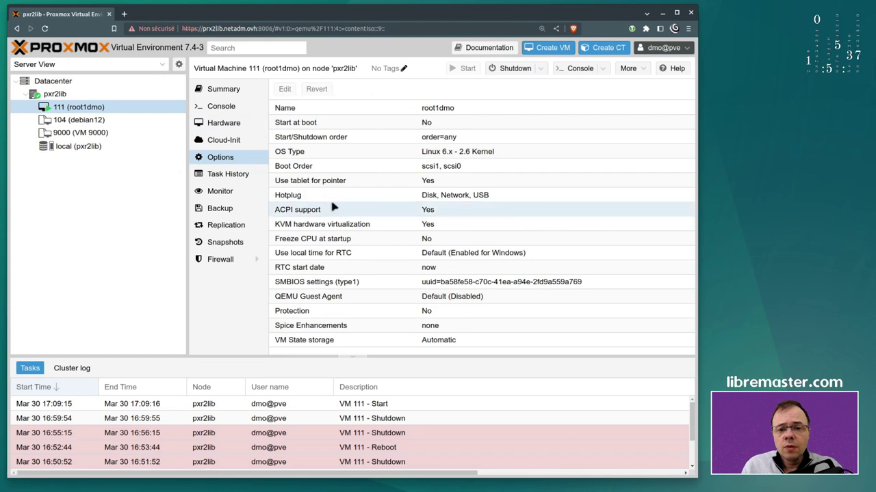
pyautogui.doubleClick(334, 169)
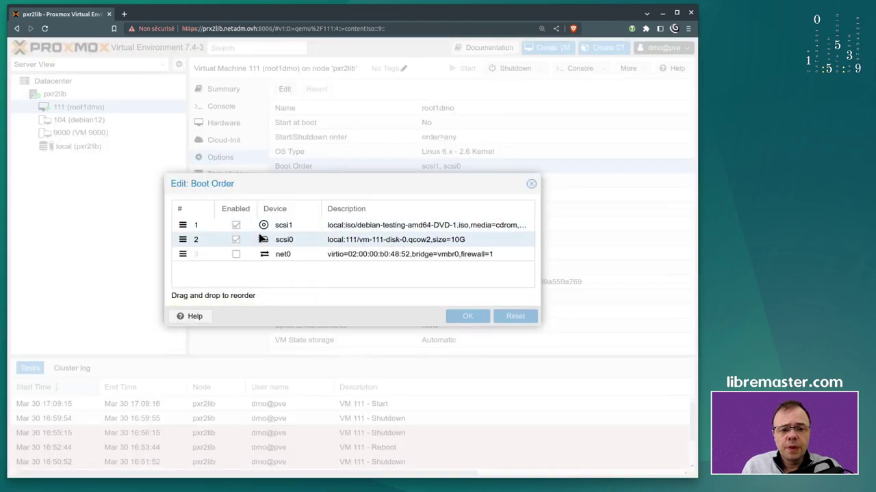
pyautogui.click(236, 226)
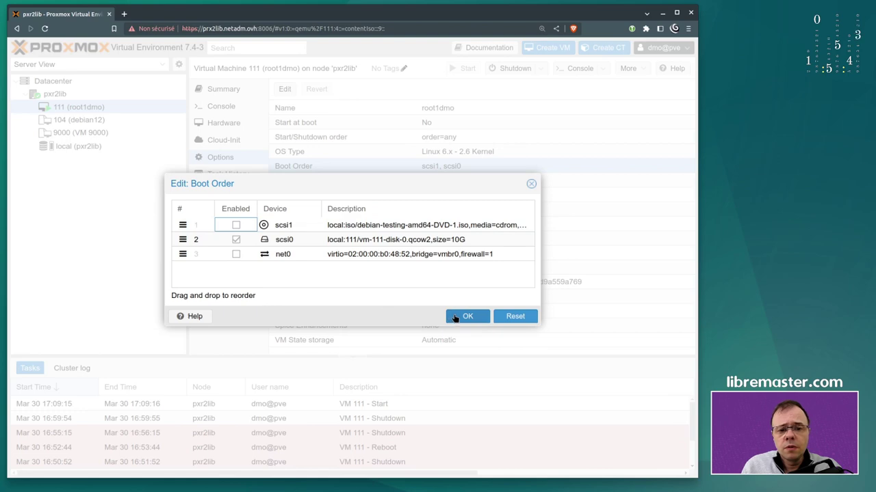
pyautogui.click(455, 317)
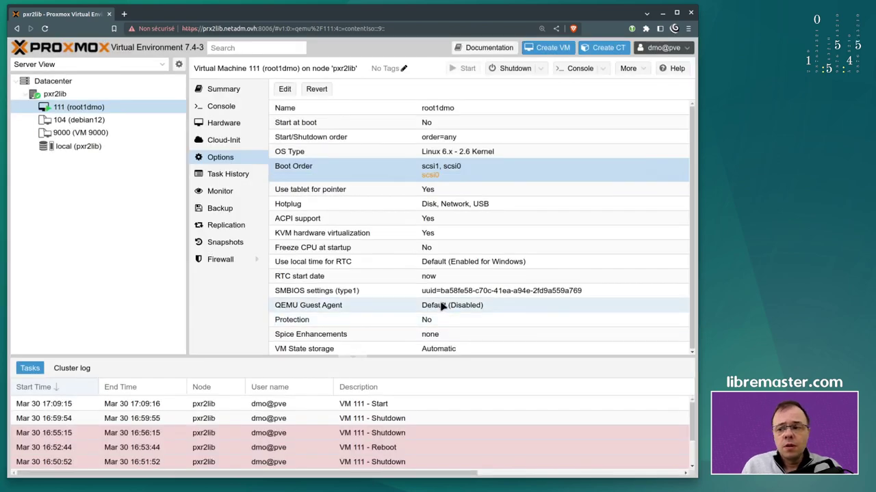
# Force-stop VM 111 and confirm the stop
pyautogui.click(542, 70)
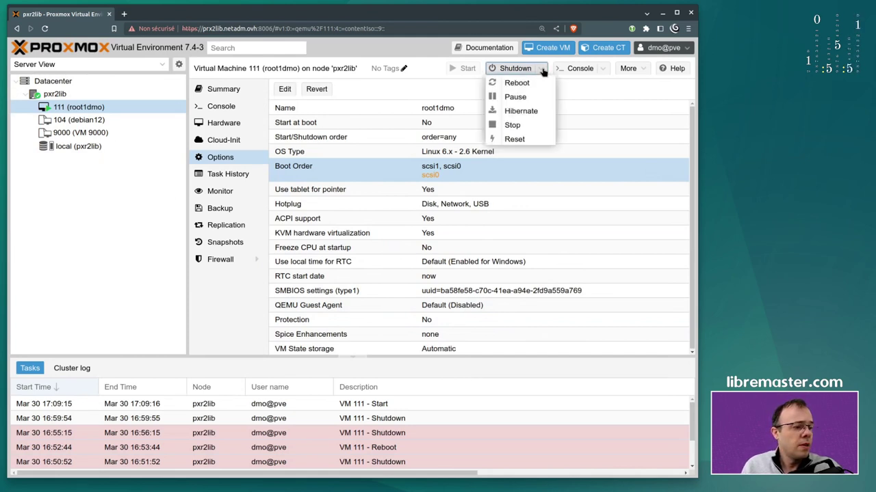
pyautogui.click(524, 125)
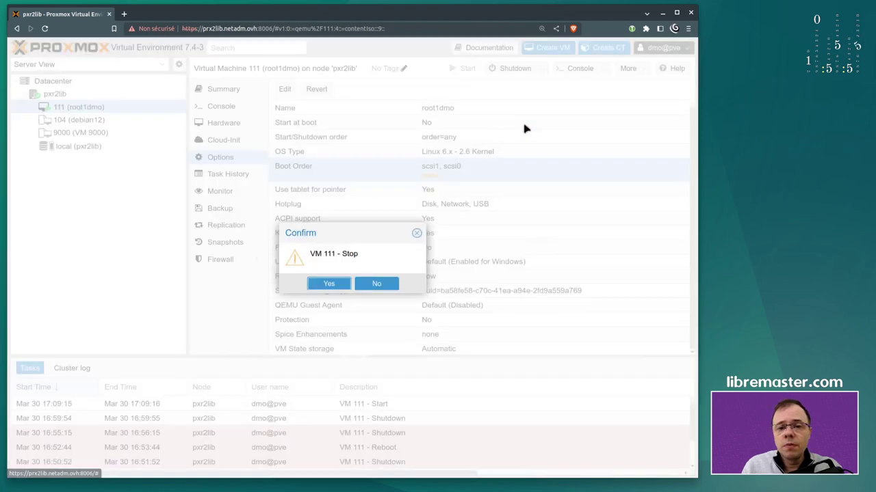
pyautogui.click(322, 286)
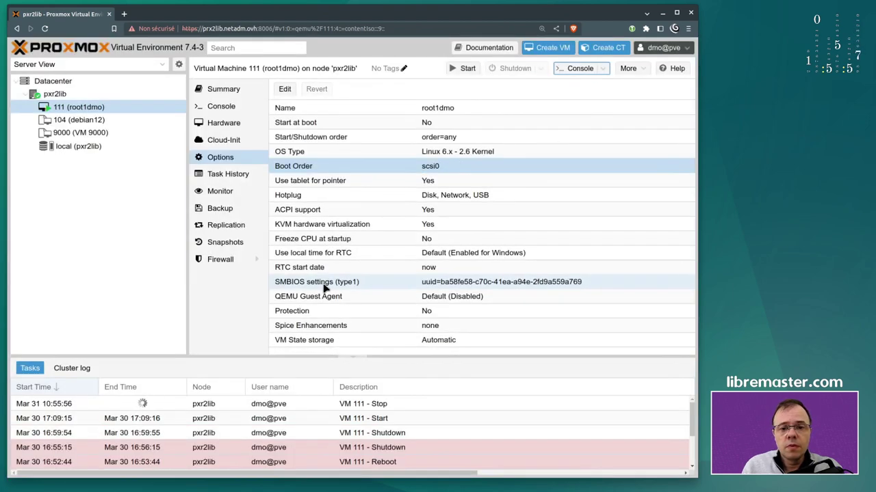
# Start VM 111 and connect to it with a SPICE console via the pve-spice.vv file
pyautogui.click(465, 69)
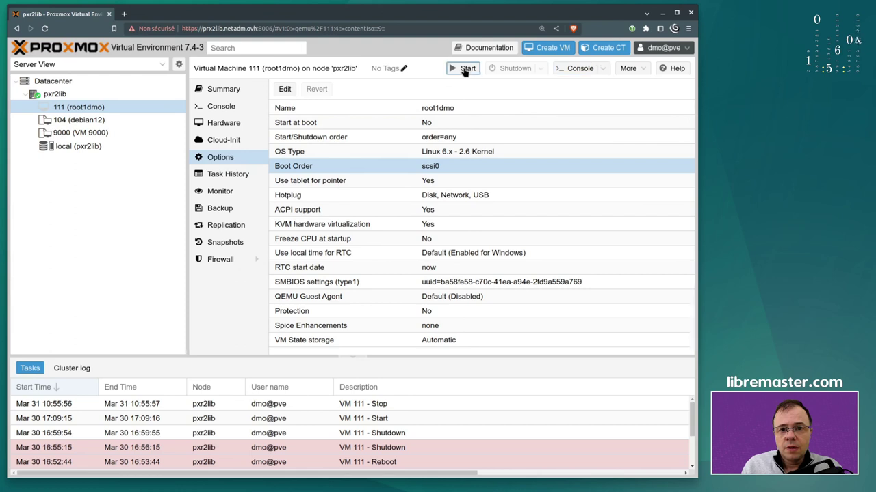
pyautogui.click(600, 70)
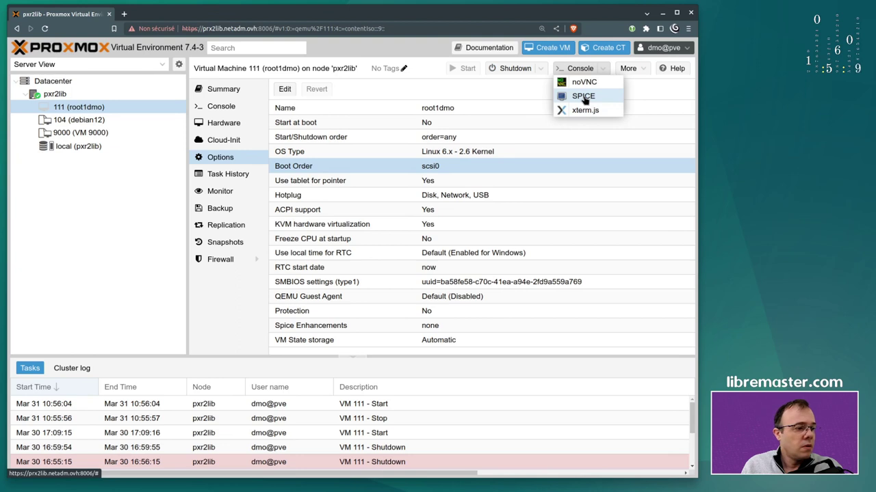
pyautogui.click(587, 87)
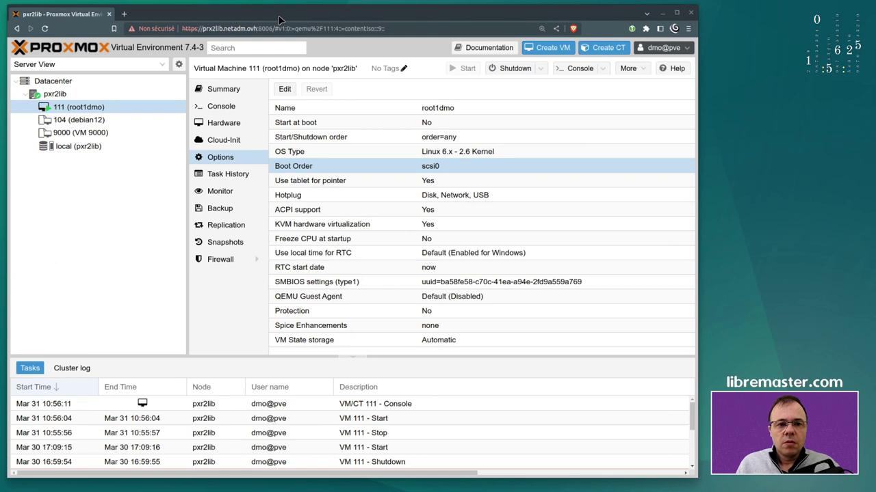
pyautogui.click(602, 68)
pyautogui.click(583, 97)
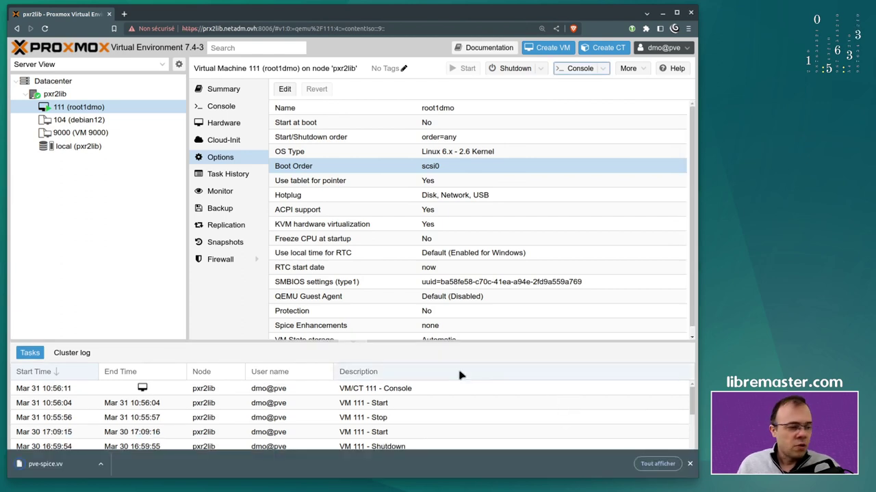
pyautogui.click(54, 465)
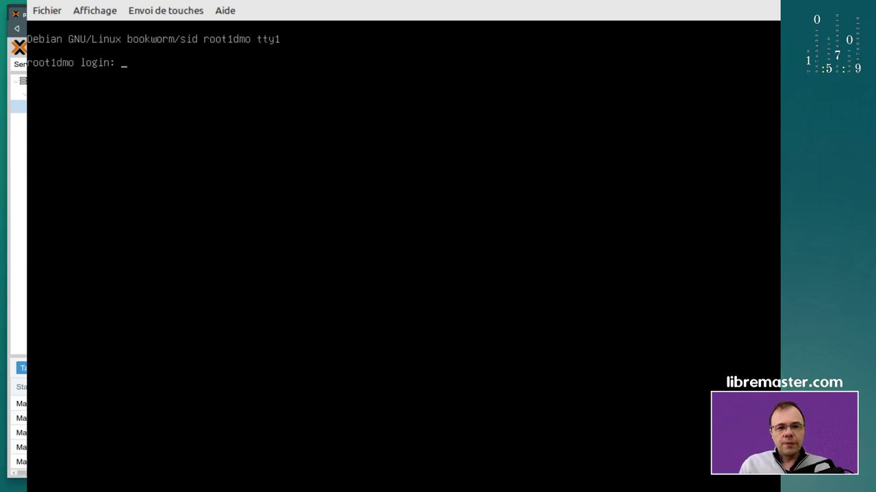
# Log in as root with the account password and change into /etc/apt
pyautogui.write('root')
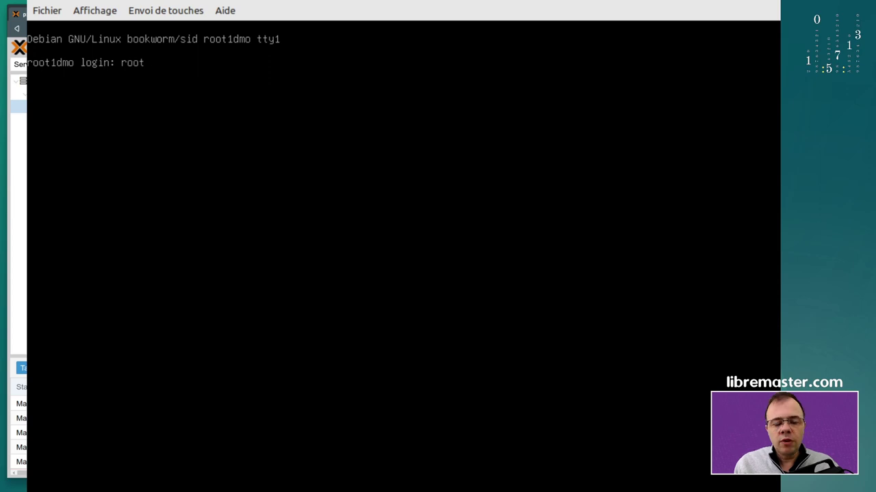
pyautogui.press('Return')
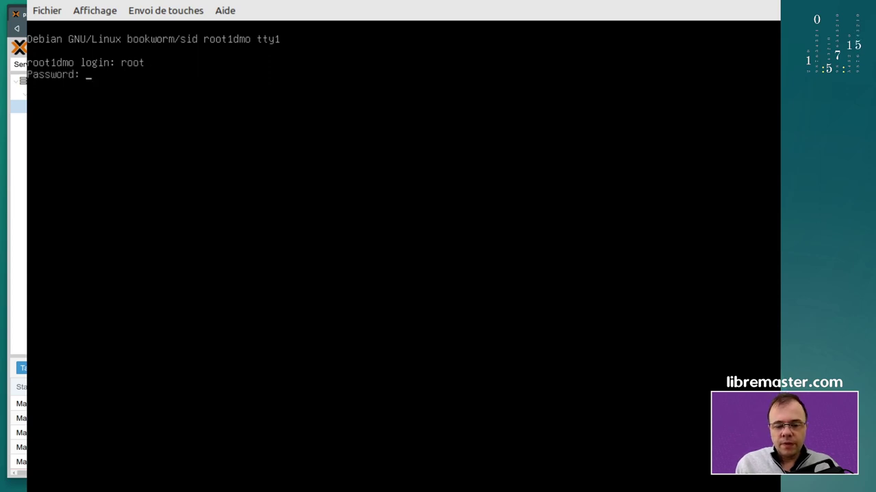
pyautogui.press('Return')
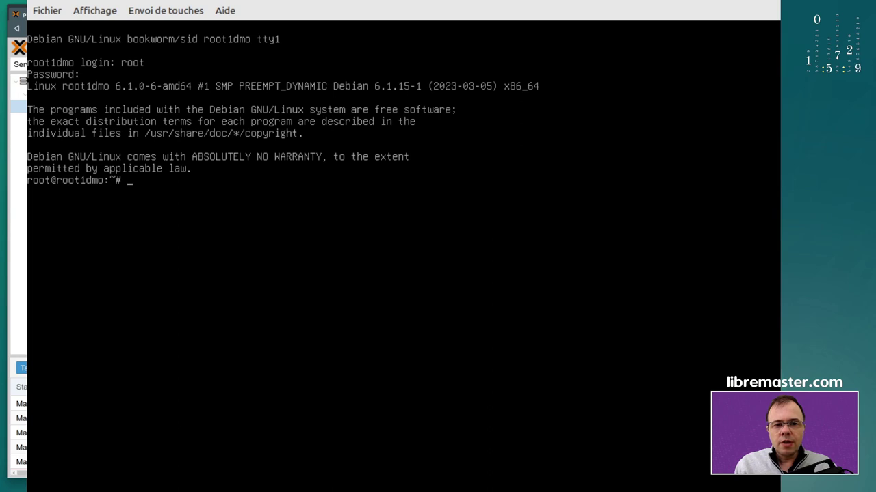
pyautogui.write('cd /etc/apt/')
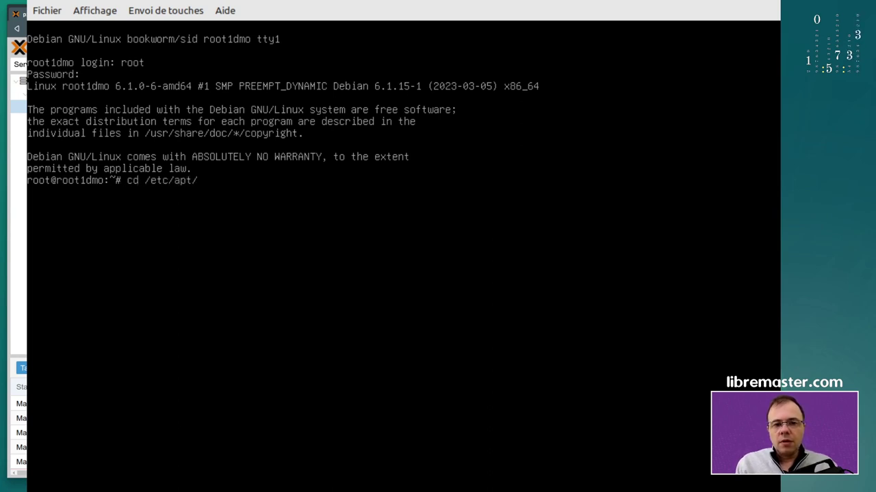
pyautogui.press('Tab')
pyautogui.press('Tab')
pyautogui.press('Return')
# View sources.list.d with more, then display /etc/apt/sources.list showing its deb cdrom entry
pyautogui.write('cd')
pyautogui.press('BackSpace')
pyautogui.press('BackSpace')
pyautogui.write('more sour')
pyautogui.press('Tab')
pyautogui.write('.d/')
pyautogui.press('Return')
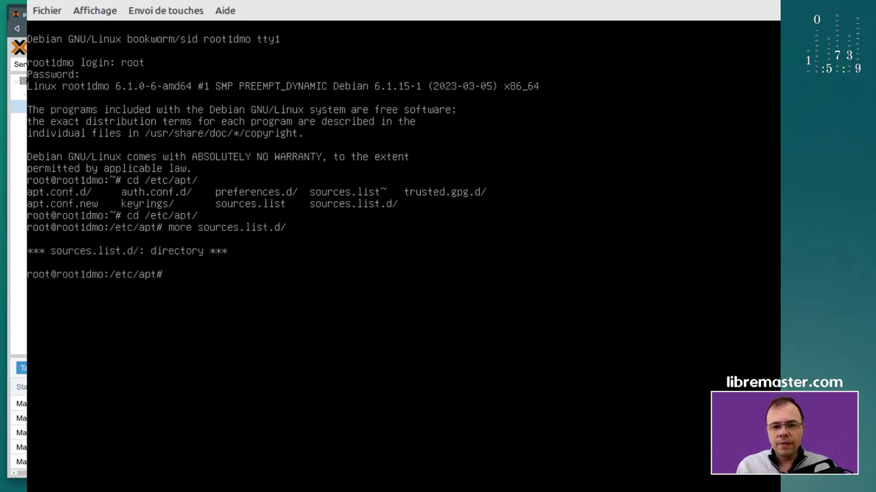
pyautogui.press('Up')
pyautogui.press('BackSpace')
pyautogui.press('BackSpace')
pyautogui.press('BackSpace')
pyautogui.press('Return')
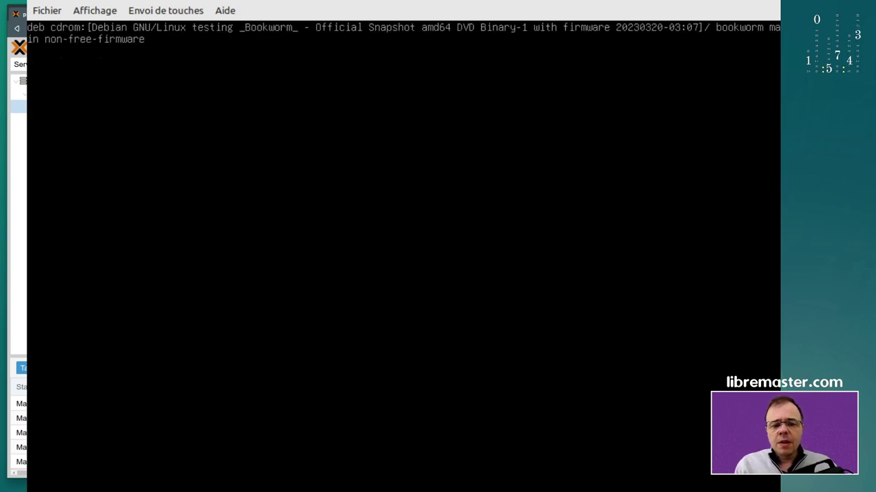